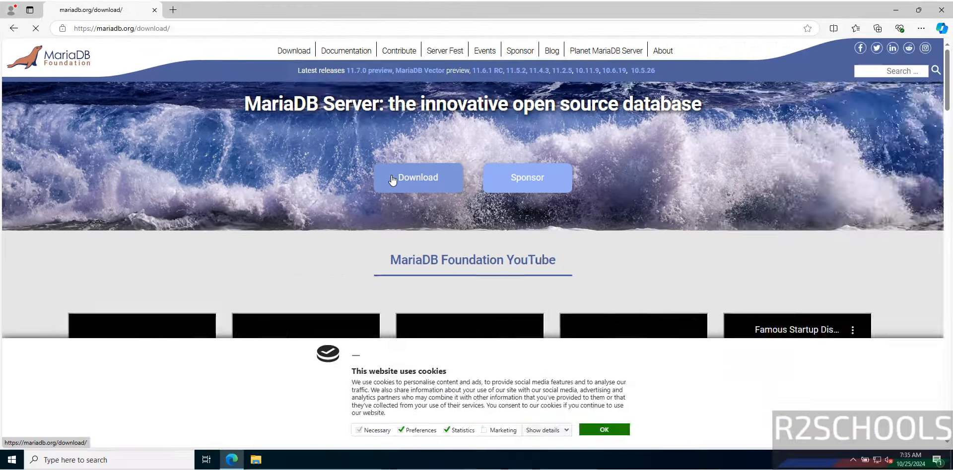
Go from the mariadb.org home page to the Download MariaDB Server page
{"action": "left_click", "coordinate": [617, 283]}
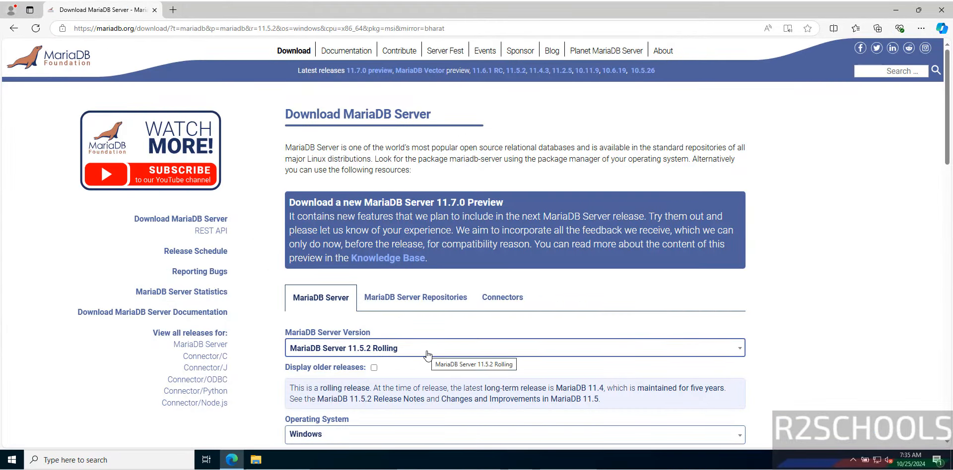
Download MariaDB Server 11.4.3 for Windows x86_64 as an MSI Package
{"action": "left_click", "coordinate": [428, 355]}
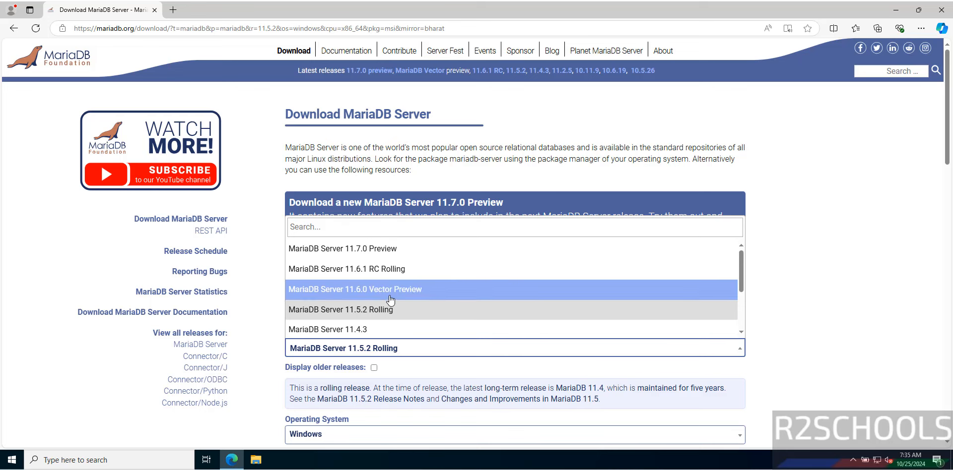
{"action": "left_click", "coordinate": [375, 330]}
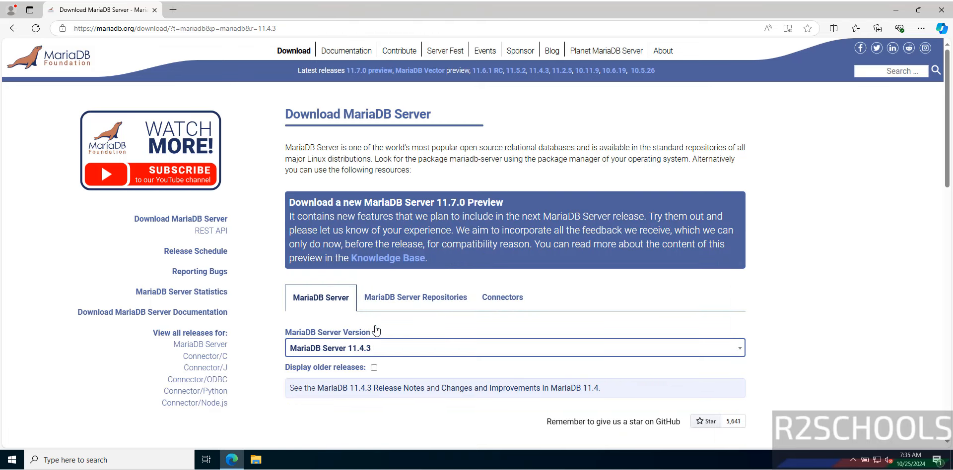
{"action": "scroll", "coordinate": [685, 276], "scroll_direction": "down", "scroll_amount": 2}
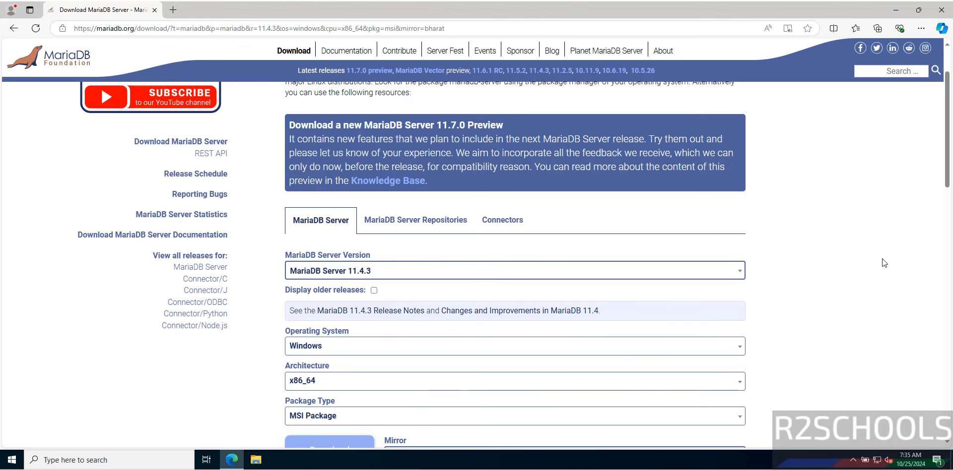
{"action": "scroll", "coordinate": [486, 300], "scroll_direction": "down", "scroll_amount": 2}
{"action": "left_click", "coordinate": [458, 319]}
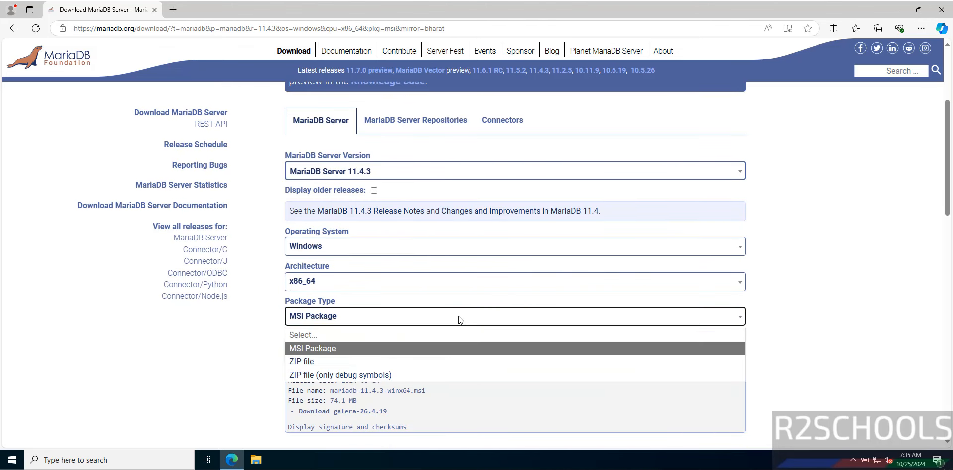
{"action": "left_click", "coordinate": [458, 319]}
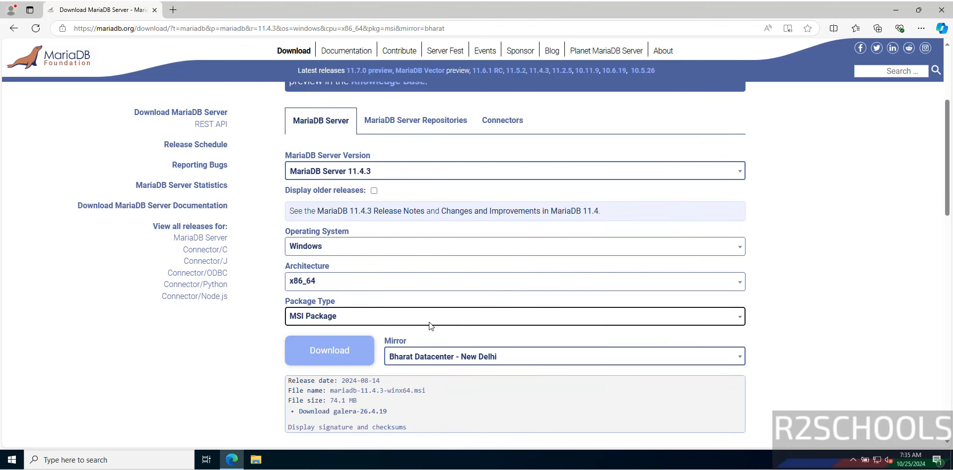
{"action": "left_click", "coordinate": [327, 351]}
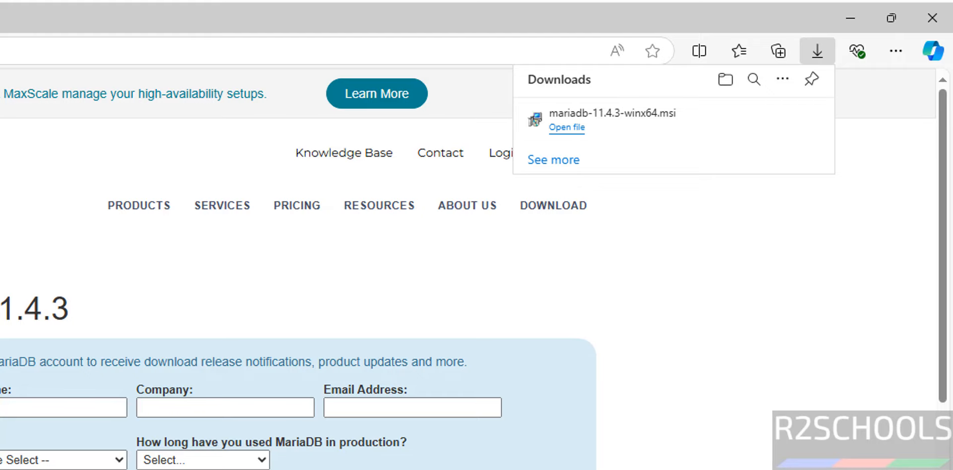
Run the mariadb-11.4.3-winx64 installer from the Downloads folder
{"action": "left_click", "coordinate": [565, 132]}
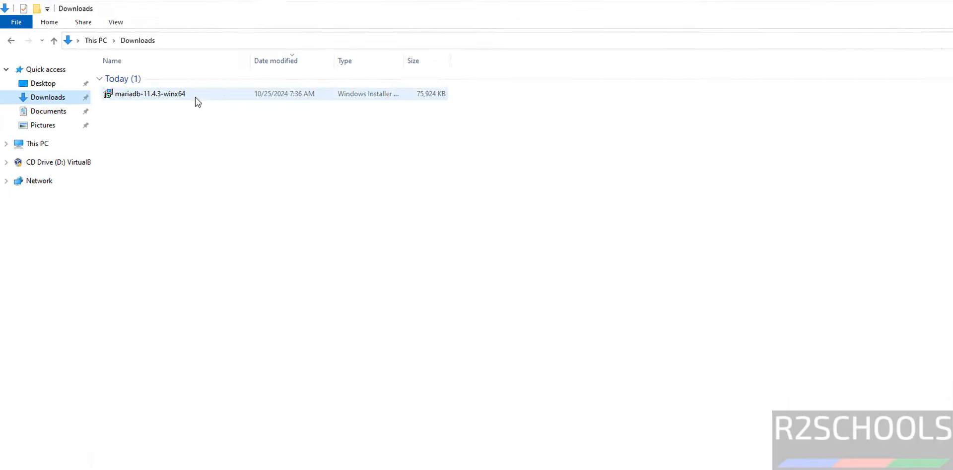
{"action": "left_click", "coordinate": [169, 100]}
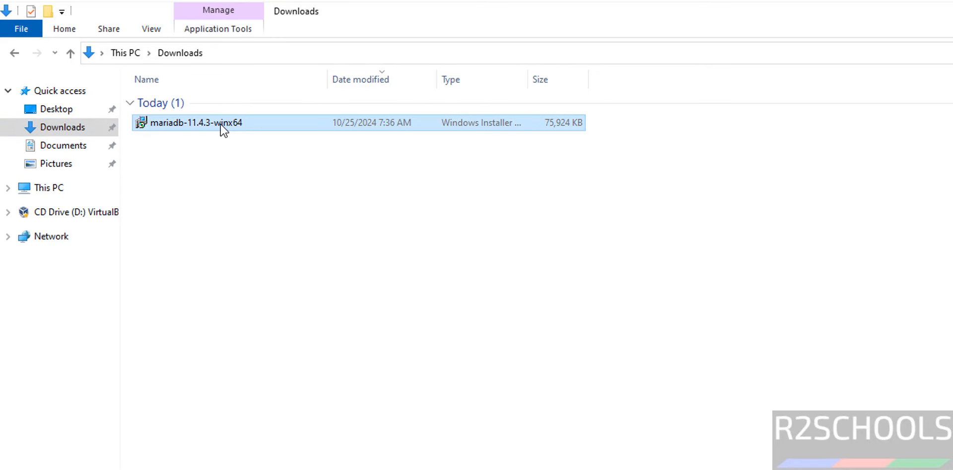
{"action": "double_click", "coordinate": [222, 128]}
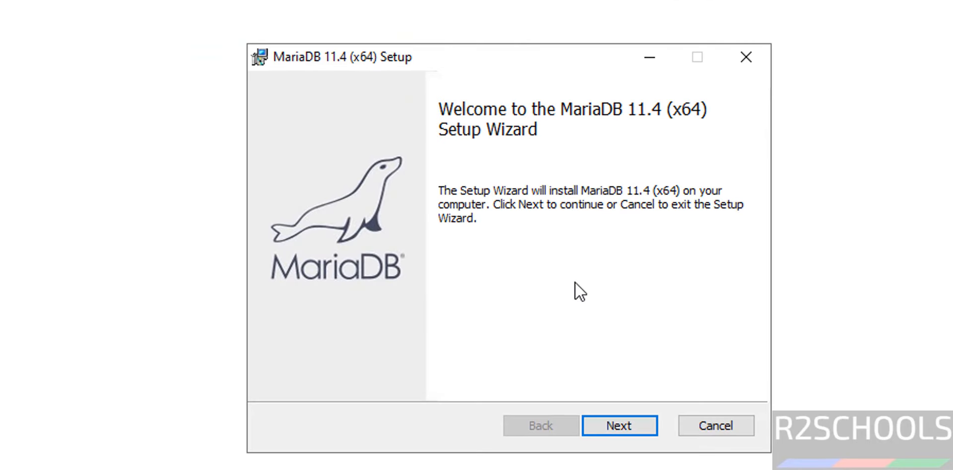
Accept the license terms and keep the default features, including HeidiSQL
{"action": "left_click", "coordinate": [615, 419]}
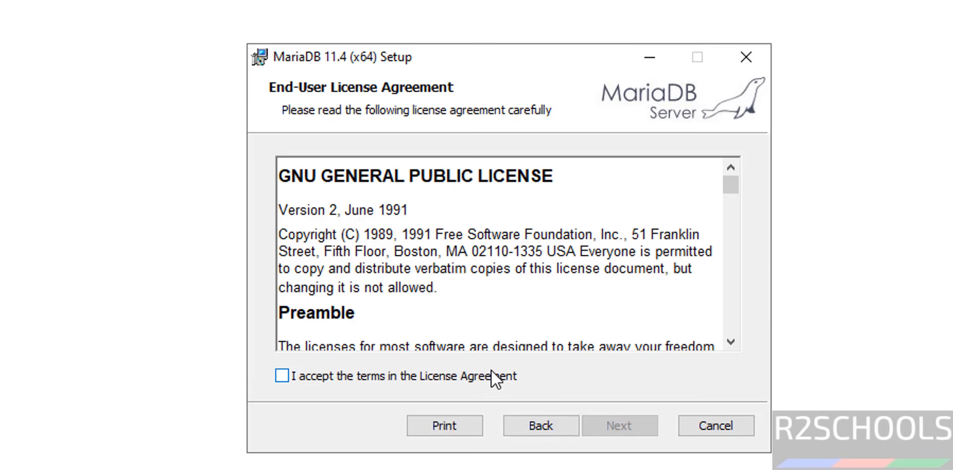
{"action": "left_click", "coordinate": [491, 372]}
{"action": "left_click", "coordinate": [616, 426]}
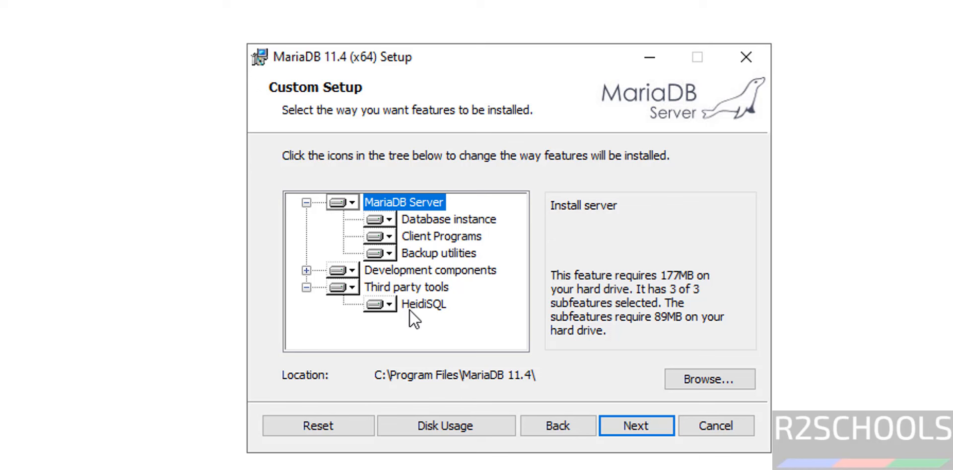
{"action": "left_click", "coordinate": [424, 305]}
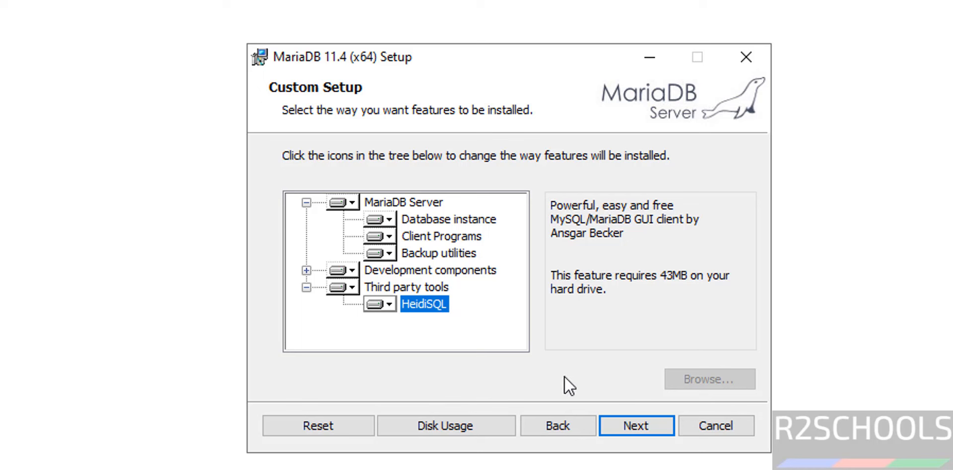
{"action": "left_click", "coordinate": [629, 433]}
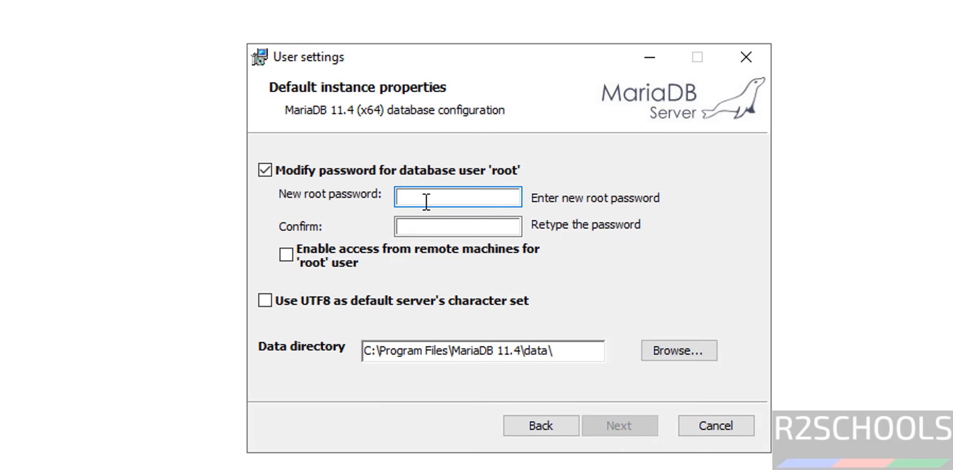
Enter and confirm a root password, leaving the data directory at C:\Program Files\MariaDB 11.4\data\
{"action": "type", "text": "admin@123"}
{"action": "key", "text": "Tab"}
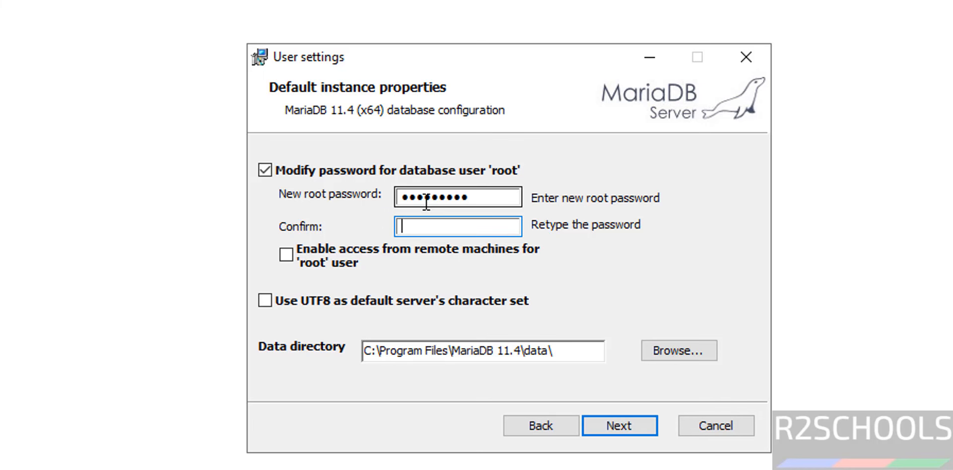
{"action": "type", "text": "admin@123"}
{"action": "left_click", "coordinate": [656, 347]}
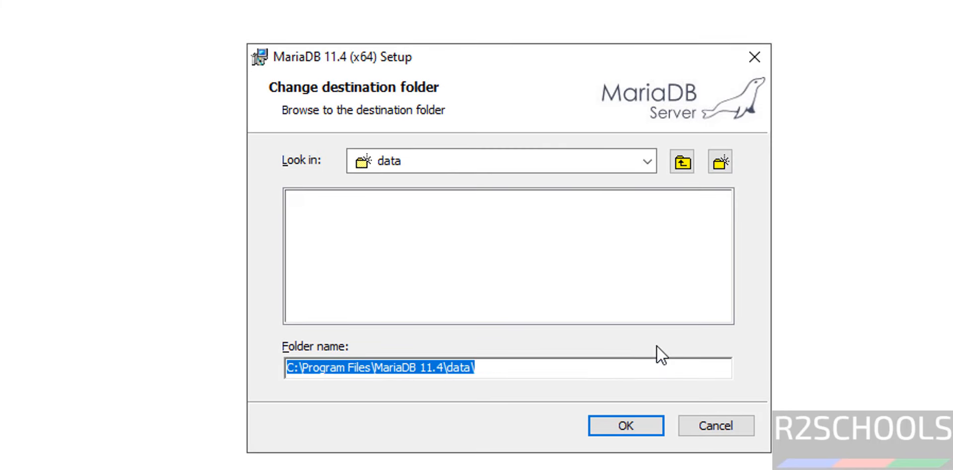
{"action": "left_click", "coordinate": [701, 420]}
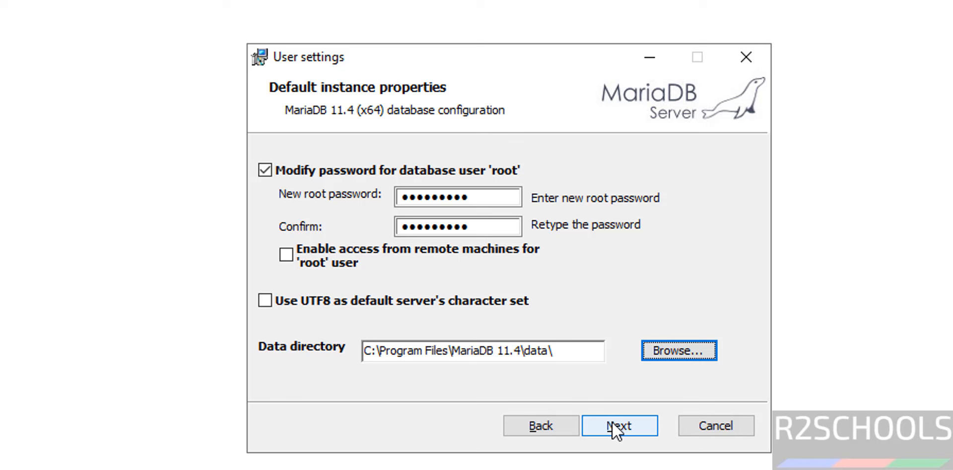
{"action": "left_click", "coordinate": [612, 423]}
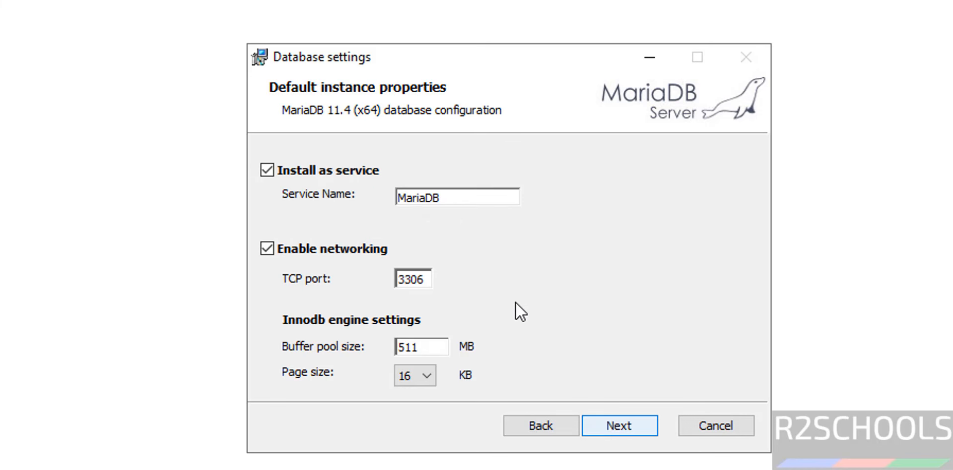
Keep service name MariaDB and TCP port 3306, install MariaDB 11.4, then finish setup
{"action": "double_click", "coordinate": [429, 198]}
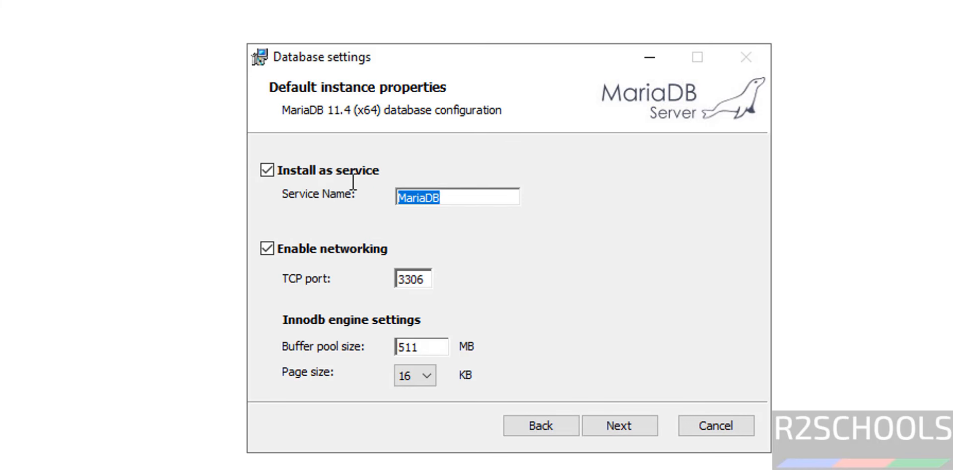
{"action": "left_click", "coordinate": [417, 282]}
{"action": "double_click", "coordinate": [418, 282]}
{"action": "left_click", "coordinate": [418, 284]}
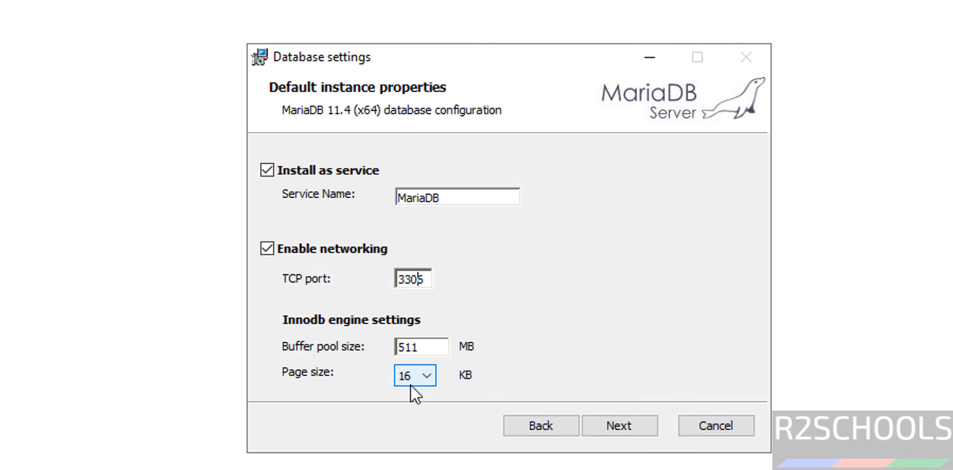
{"action": "left_click", "coordinate": [634, 424]}
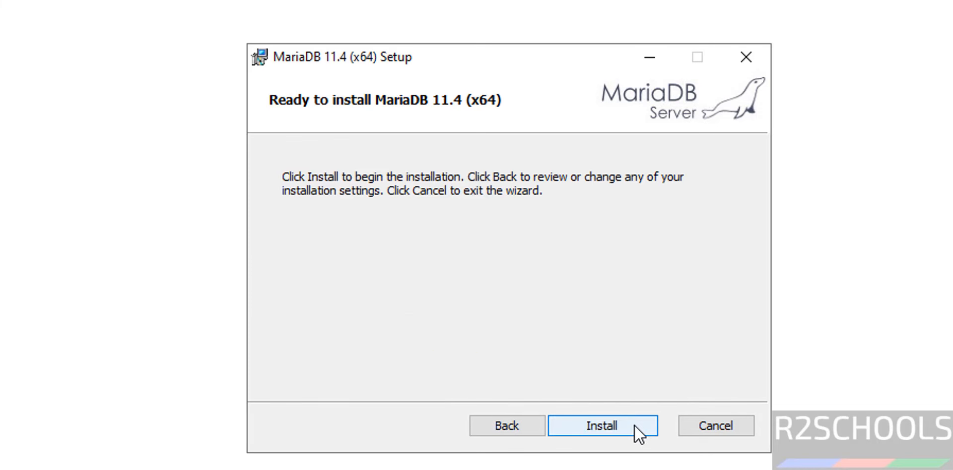
{"action": "left_click", "coordinate": [634, 425]}
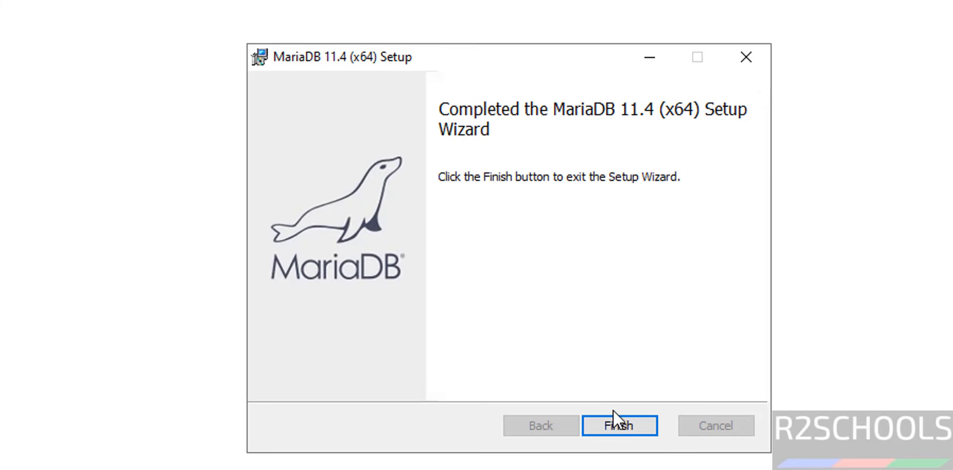
{"action": "left_click", "coordinate": [616, 431]}
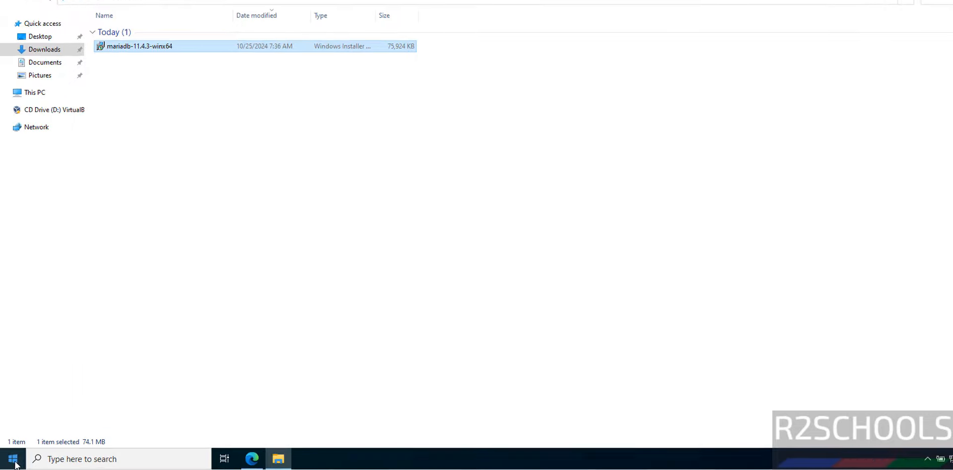
Launch MySQL Client (MariaDB 11.4 (x64)) from the Start menu's MariaDB 11.4 folder
{"action": "left_click", "coordinate": [12, 460]}
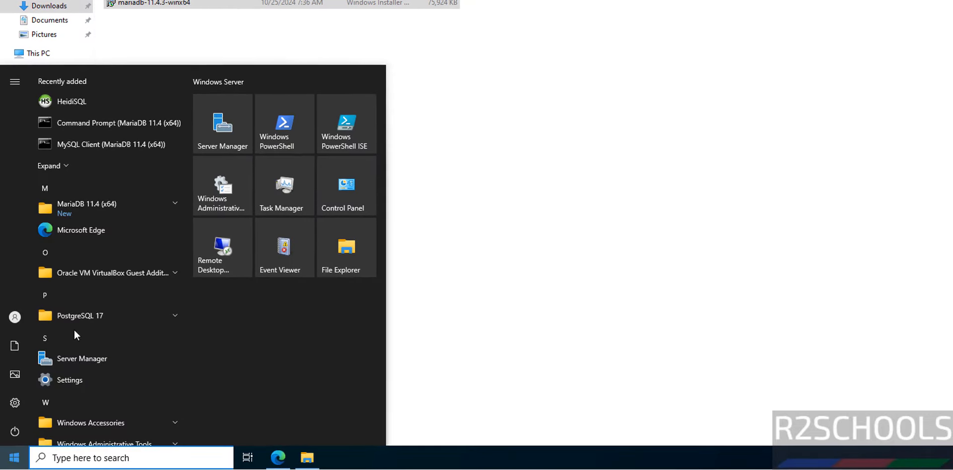
{"action": "left_click", "coordinate": [172, 207]}
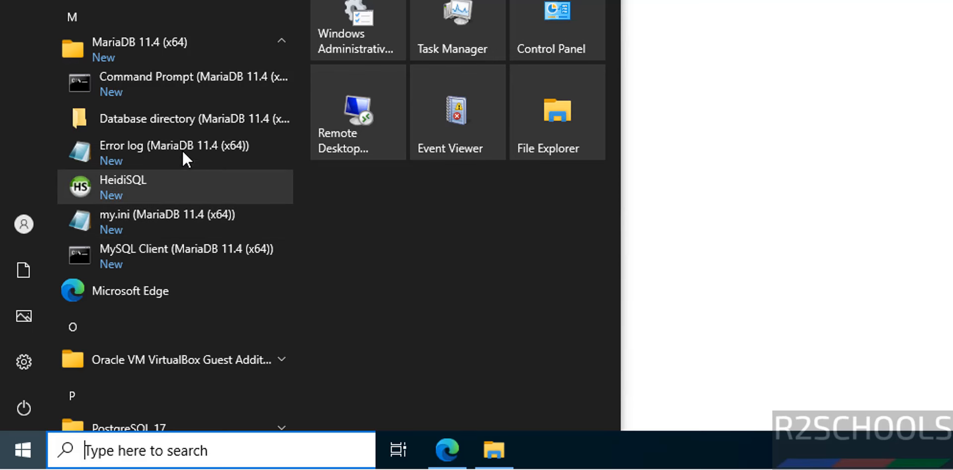
{"action": "left_click", "coordinate": [156, 251]}
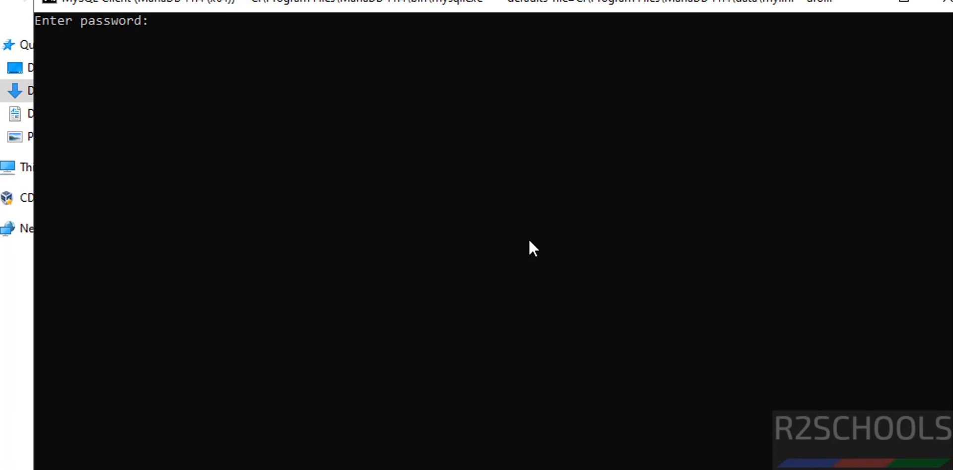
Log in with the root password, then run 'show databases;' and 'select user from mysql.user;'
{"action": "type", "text": "*********"}
{"action": "key", "text": "Return"}
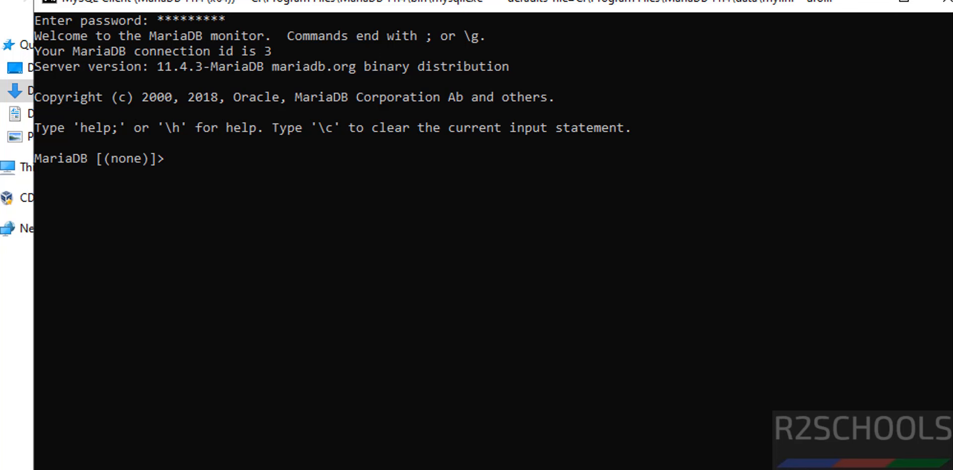
{"action": "type", "text": "show databas"}
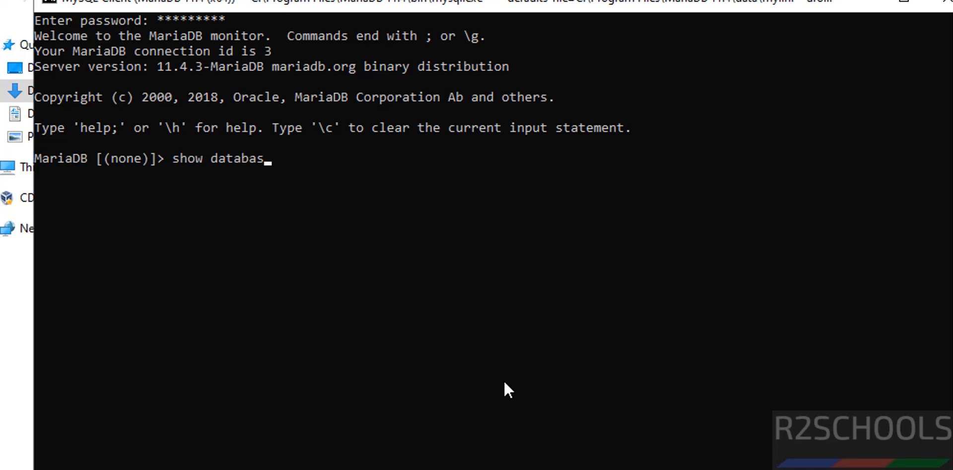
{"action": "type", "text": "es;"}
{"action": "key", "text": "Return"}
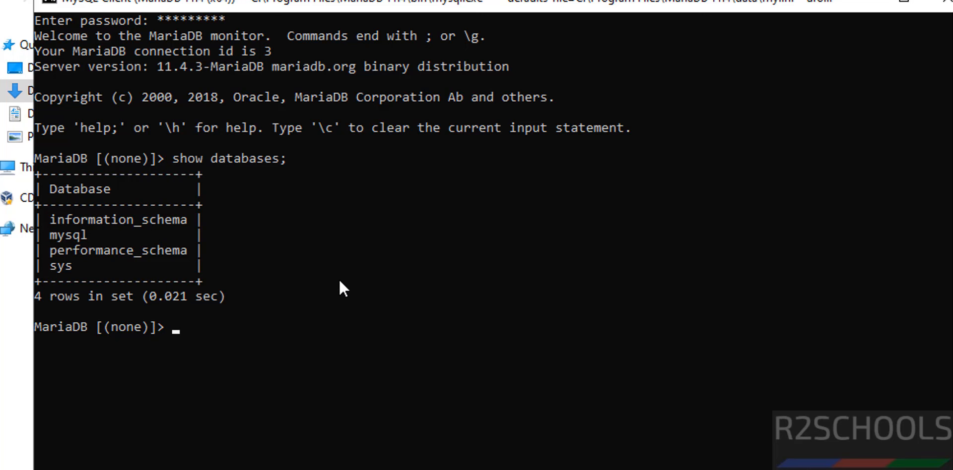
{"action": "type", "text": "select use"}
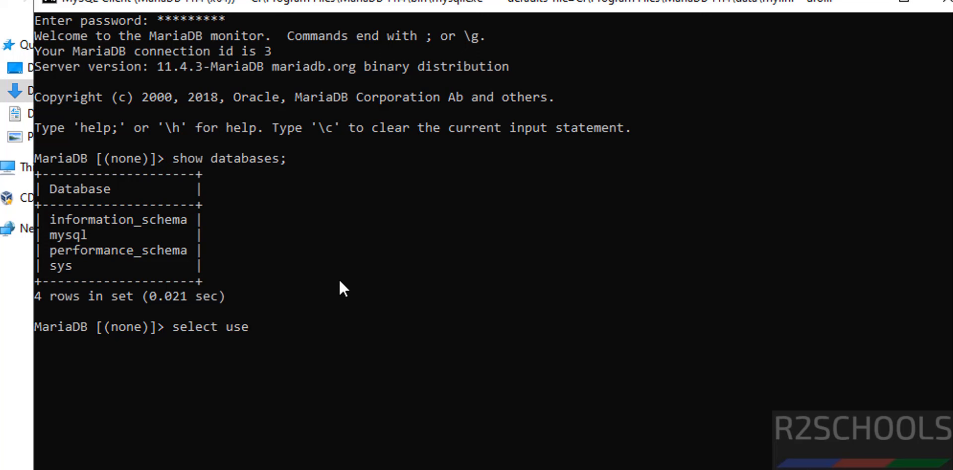
{"action": "type", "text": "r from mysql.user"}
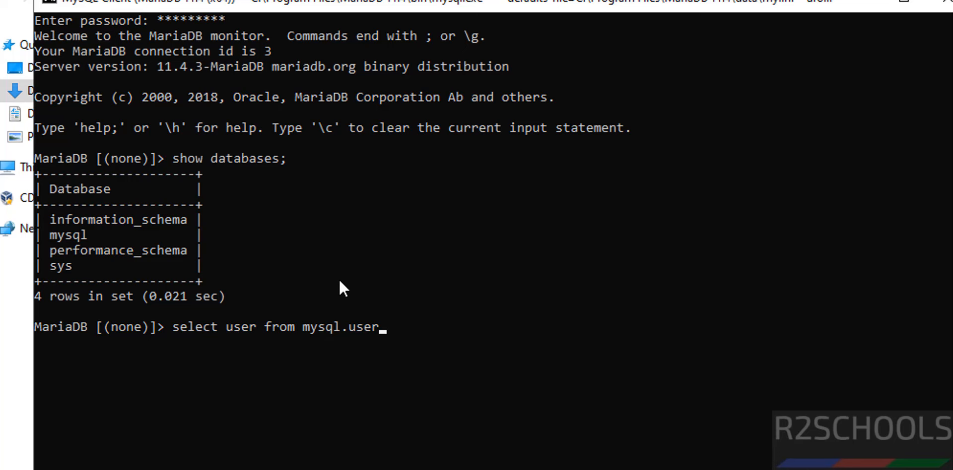
{"action": "type", "text": ";"}
{"action": "key", "text": "Return"}
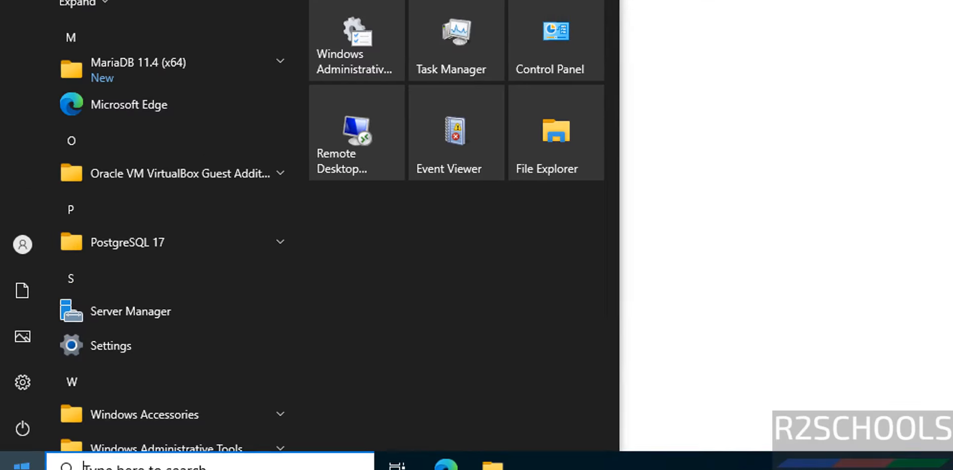
Launch HeidiSQL and connect a new session as root to 127.0.0.1 with its password
{"action": "left_click", "coordinate": [201, 41]}
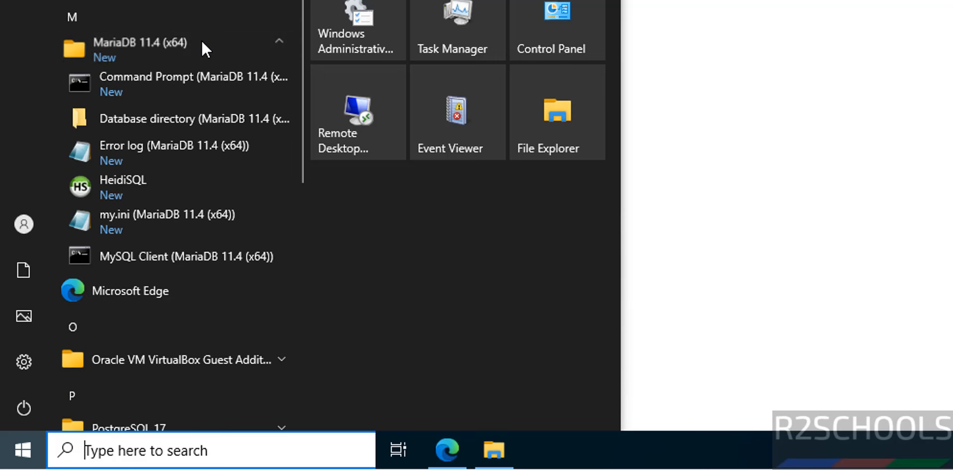
{"action": "left_click", "coordinate": [178, 184]}
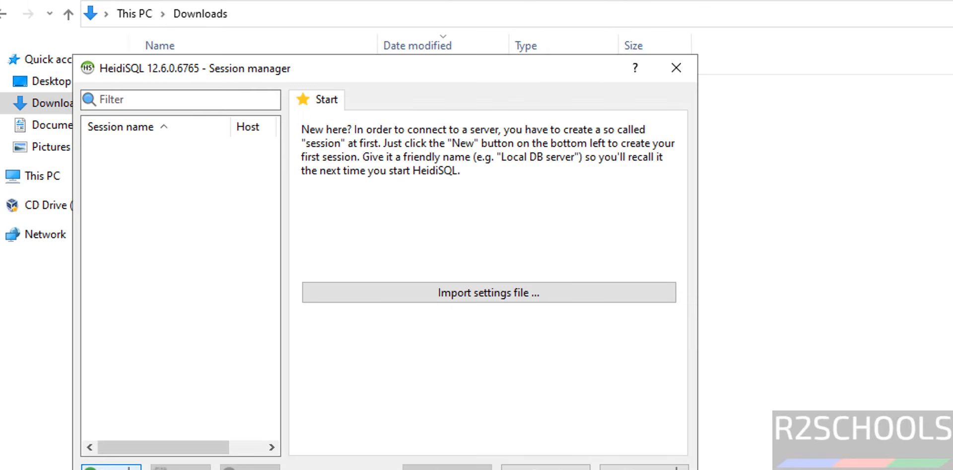
{"action": "left_click", "coordinate": [100, 455]}
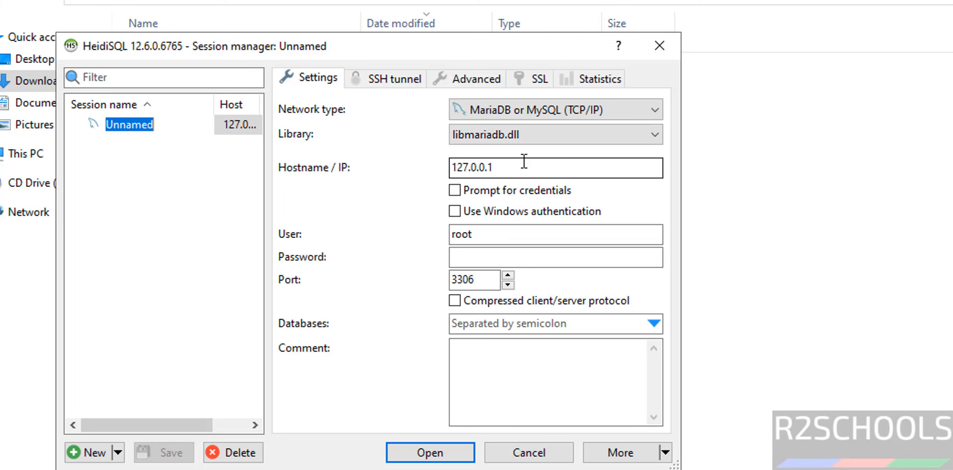
{"action": "left_click", "coordinate": [531, 259]}
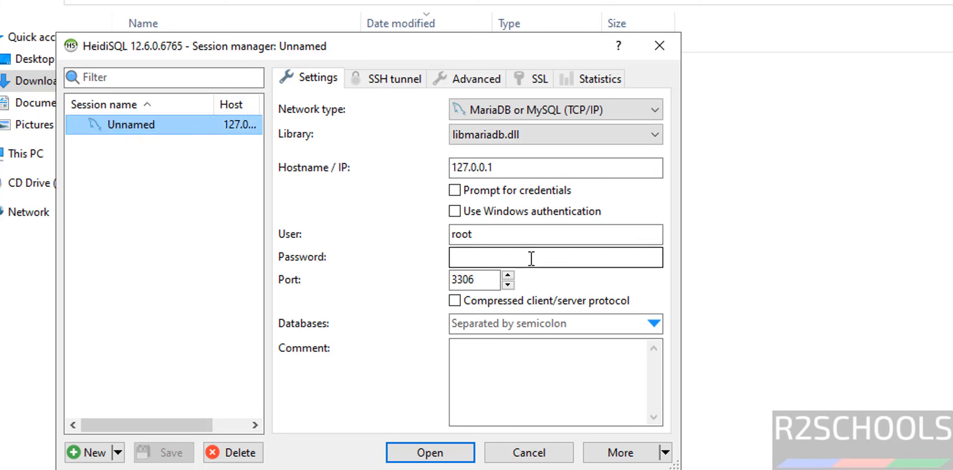
{"action": "left_click", "coordinate": [531, 258]}
{"action": "type", "text": "•••••"}
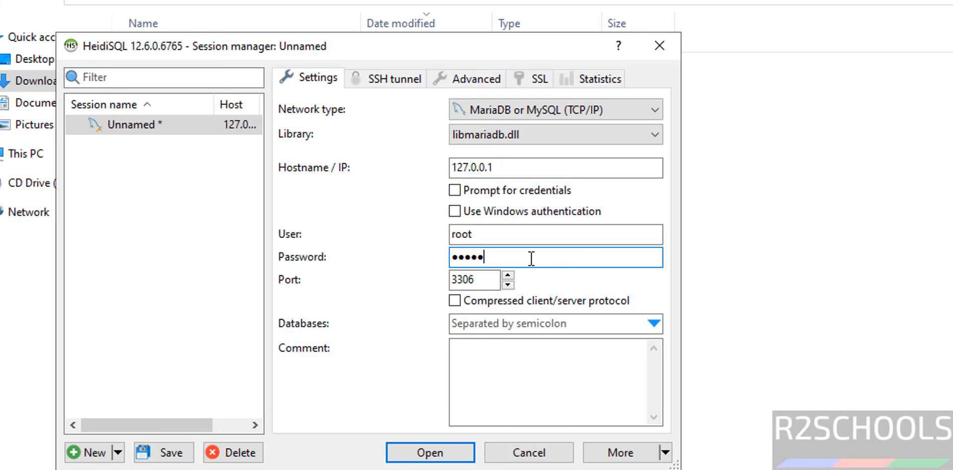
{"action": "type", "text": "•••••"}
{"action": "left_click", "coordinate": [455, 449]}
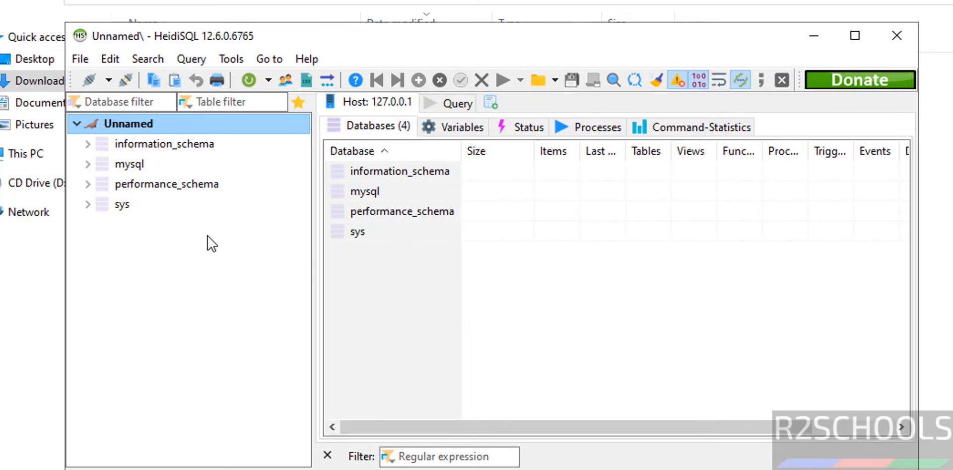
Create a new database named r2schools from the database tree's context menu
{"action": "right_click", "coordinate": [186, 267]}
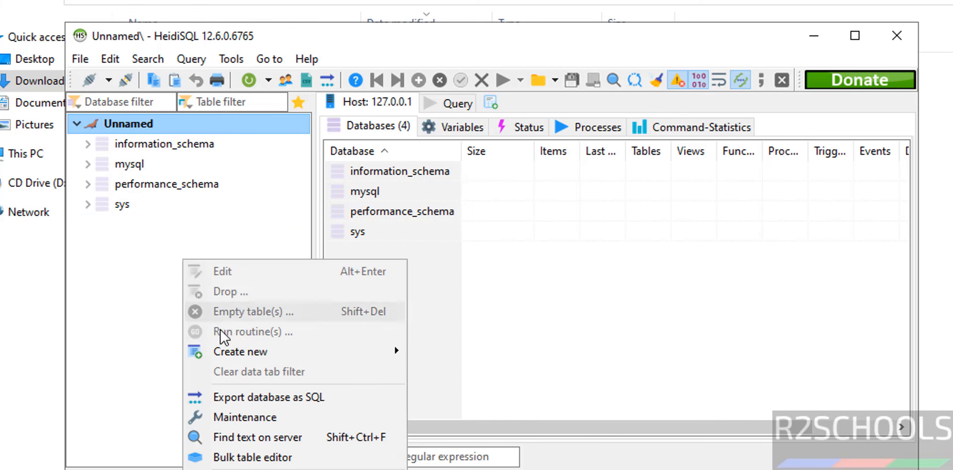
{"action": "mouse_move", "coordinate": [222, 350]}
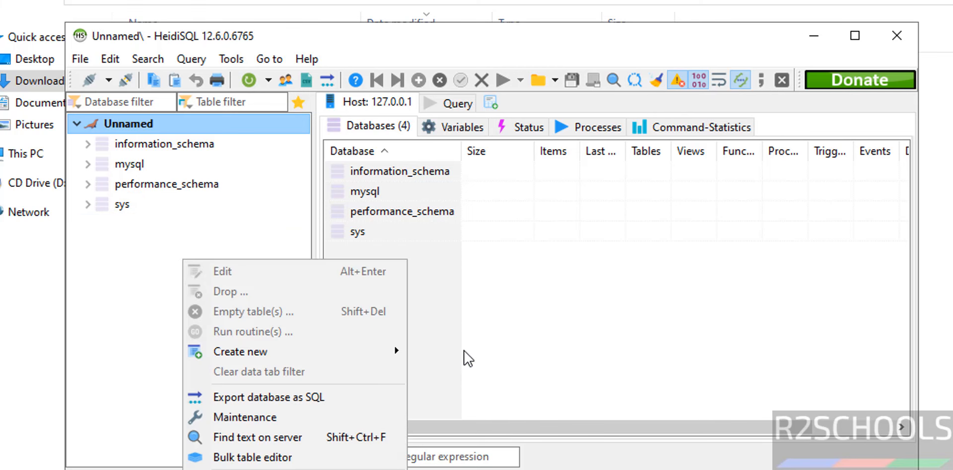
{"action": "left_click", "coordinate": [439, 354]}
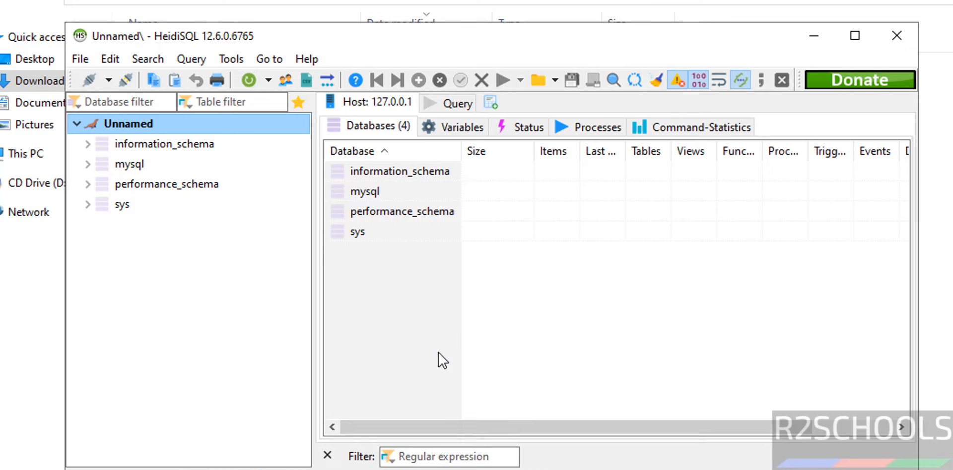
{"action": "type", "text": "r2schools"}
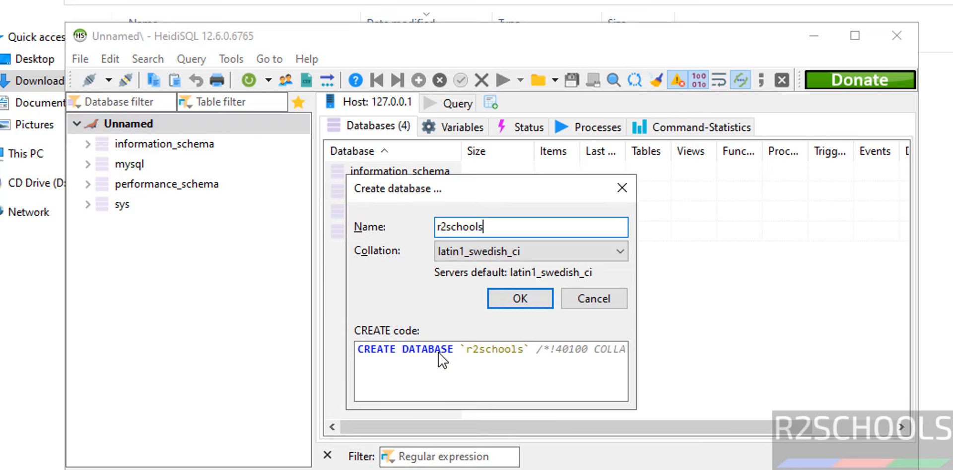
{"action": "left_click", "coordinate": [518, 299]}
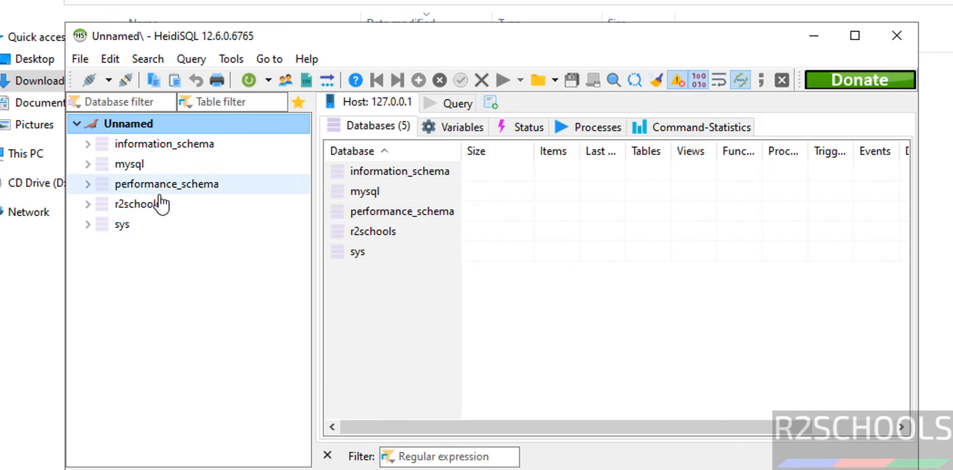
Launch the MariaDB 11.4 MySQL Client from the Start menu and log in with the root password
{"action": "key", "text": "super"}
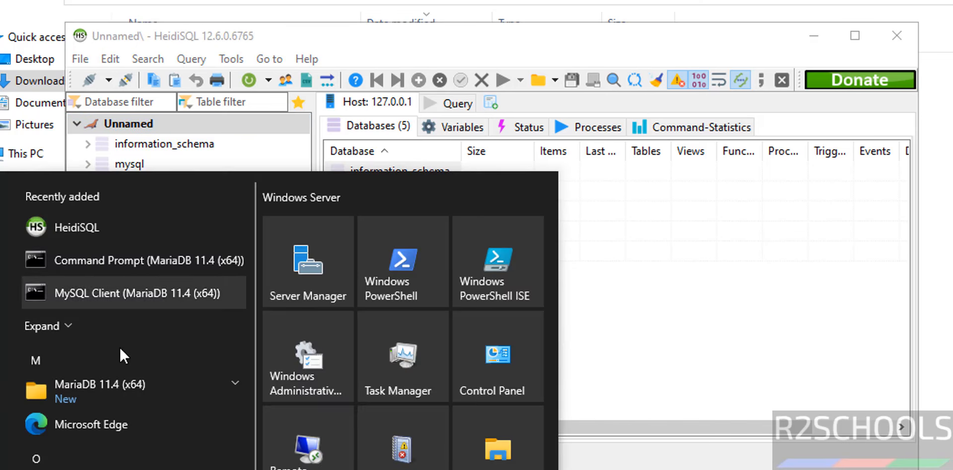
{"action": "left_click", "coordinate": [138, 404]}
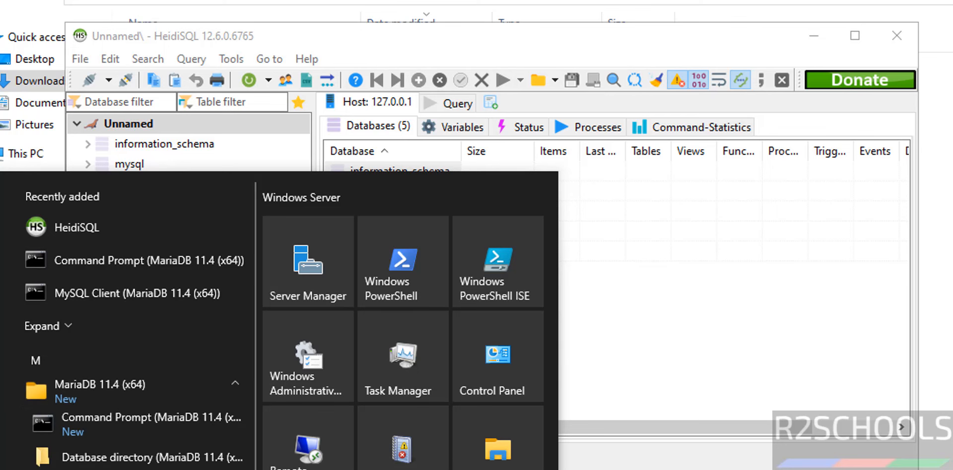
{"action": "left_click", "coordinate": [137, 293]}
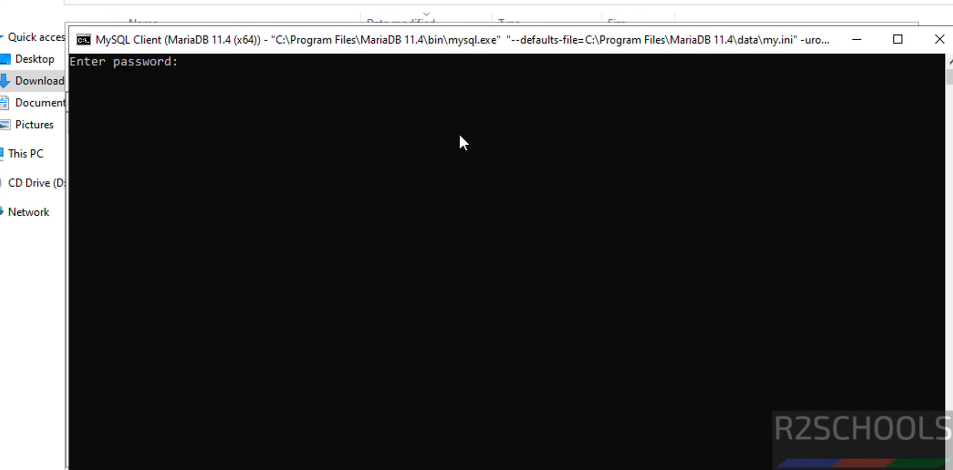
{"action": "type", "text": "********"}
{"action": "key", "text": "Return"}
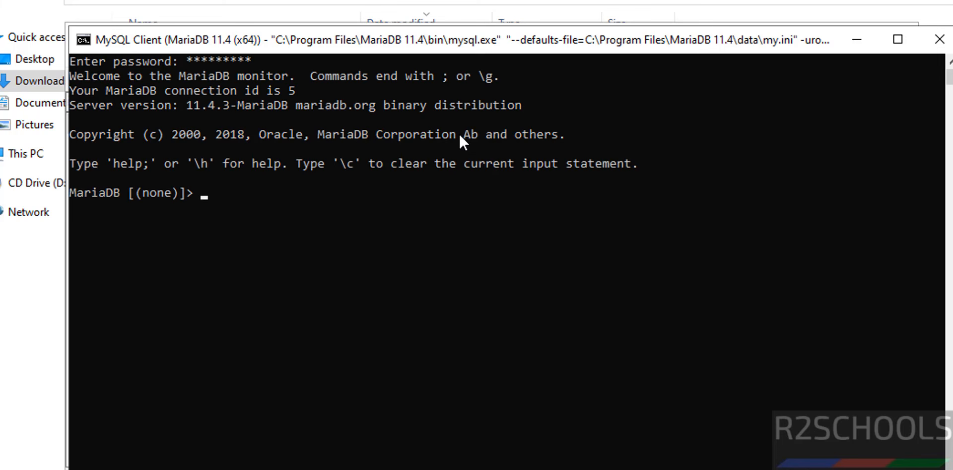
List the databases, switch to r2schools with 'use r2schools;', and confirm it has no tables
{"action": "type", "text": "show database"}
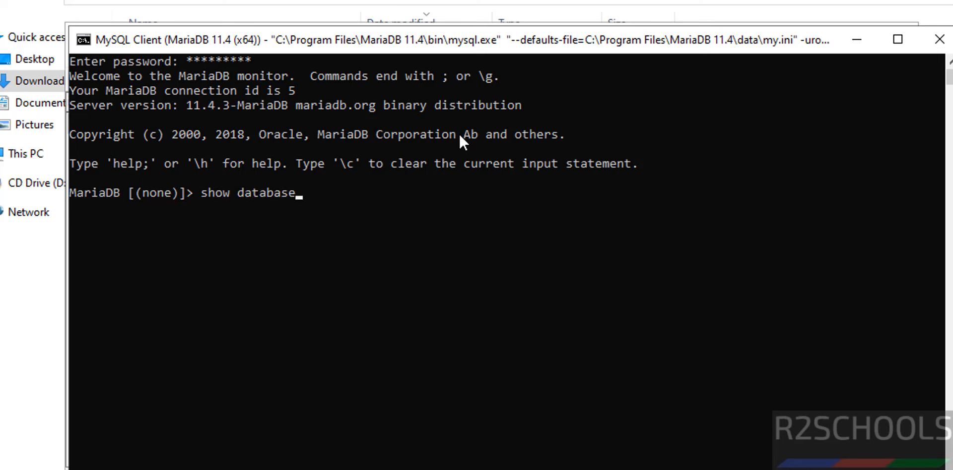
{"action": "type", "text": "s;"}
{"action": "key", "text": "Return"}
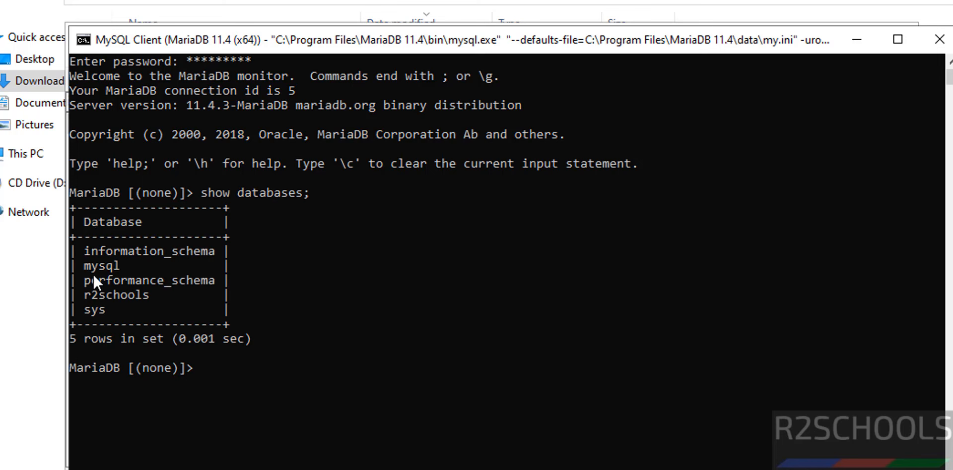
{"action": "type", "text": "use r2schools;"}
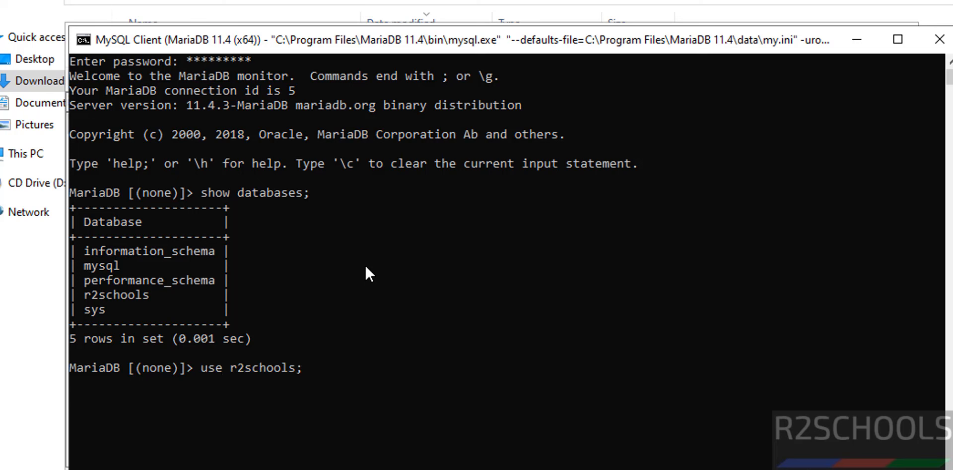
{"action": "key", "text": "Return"}
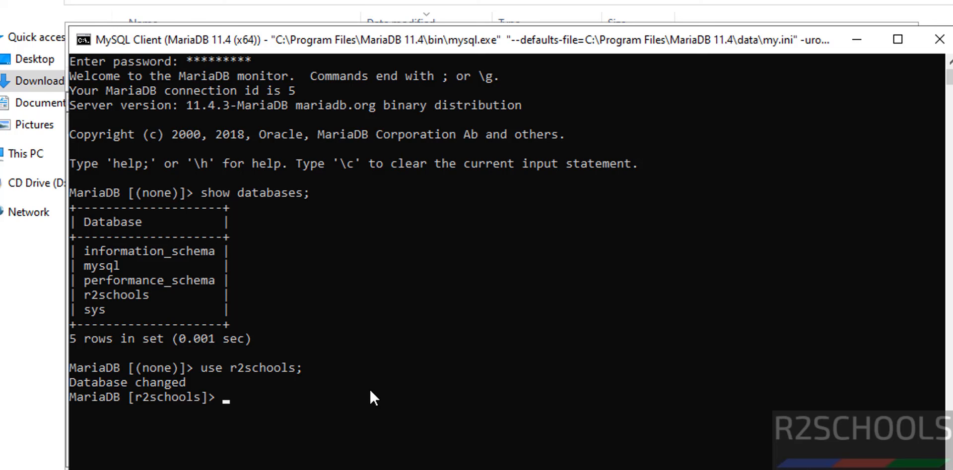
{"action": "type", "text": "show tables;"}
{"action": "key", "text": "Return"}
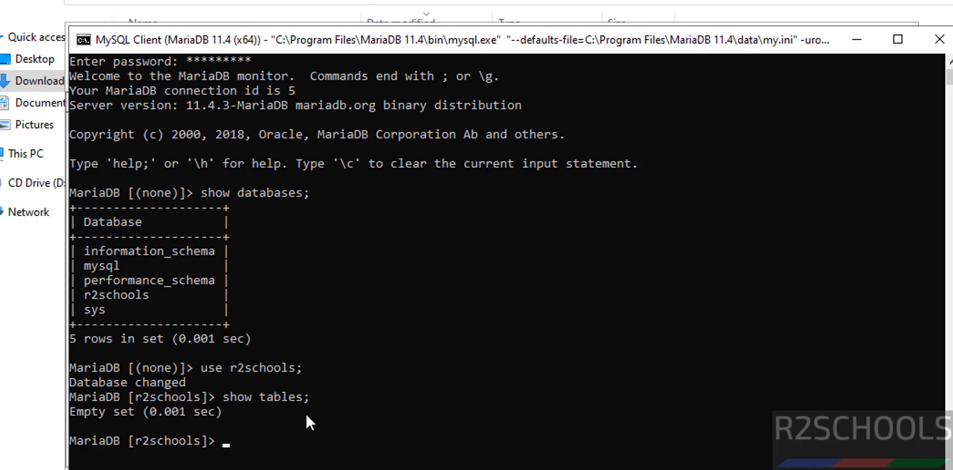
Create table student (sno int primary key, sname varchar(100)), fixing the varachar typo, then list tables
{"action": "type", "text": "crea"}
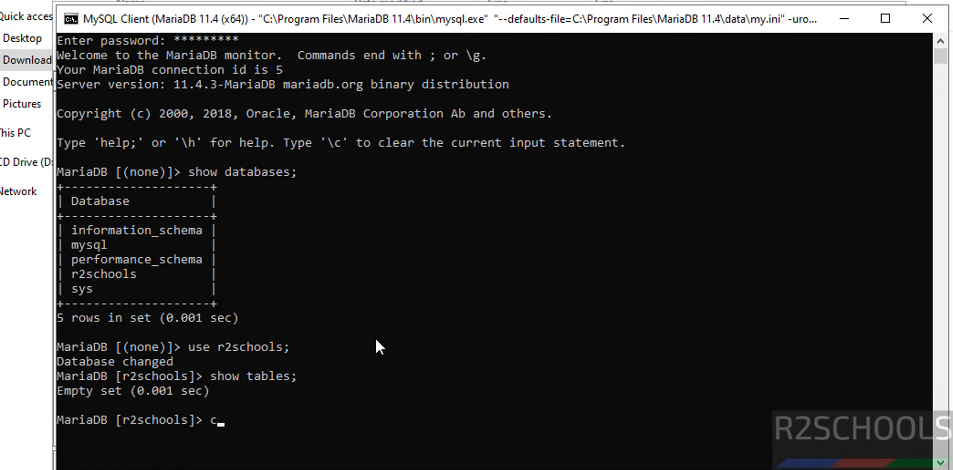
{"action": "type", "text": "te table s"}
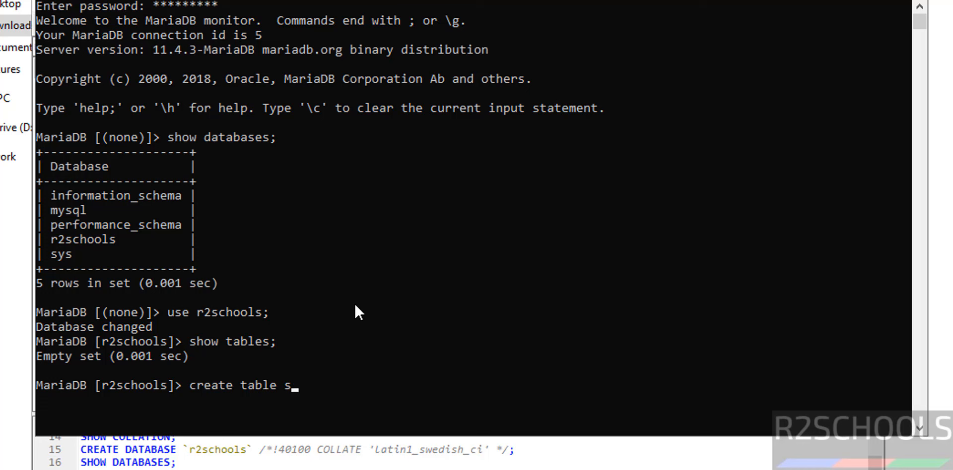
{"action": "type", "text": "tudent (sno int primar"}
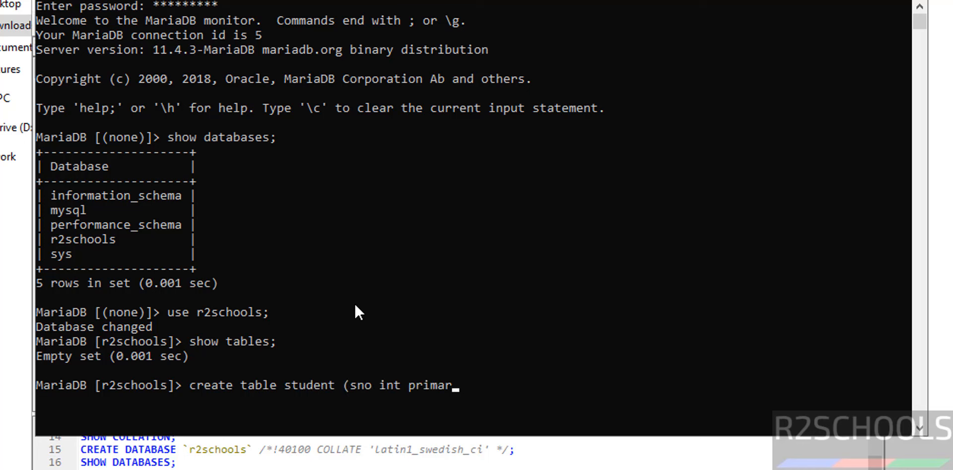
{"action": "type", "text": "y key, sname v"}
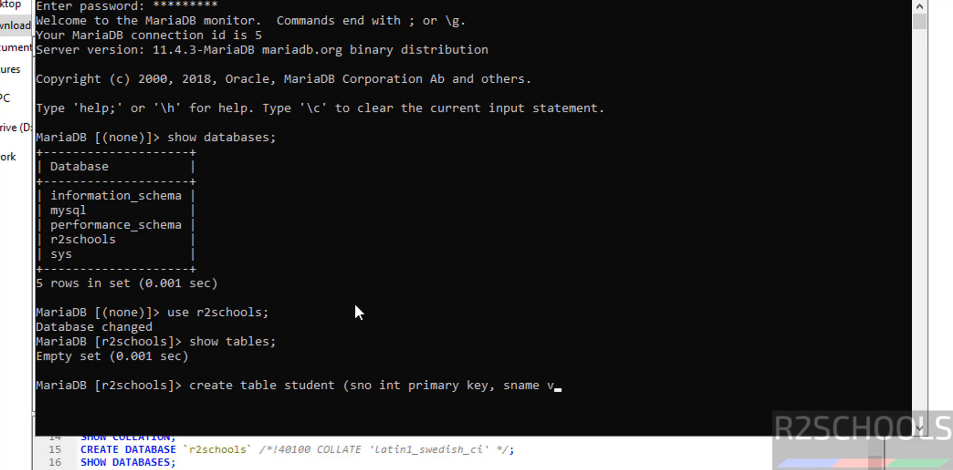
{"action": "type", "text": "arachar(100));"}
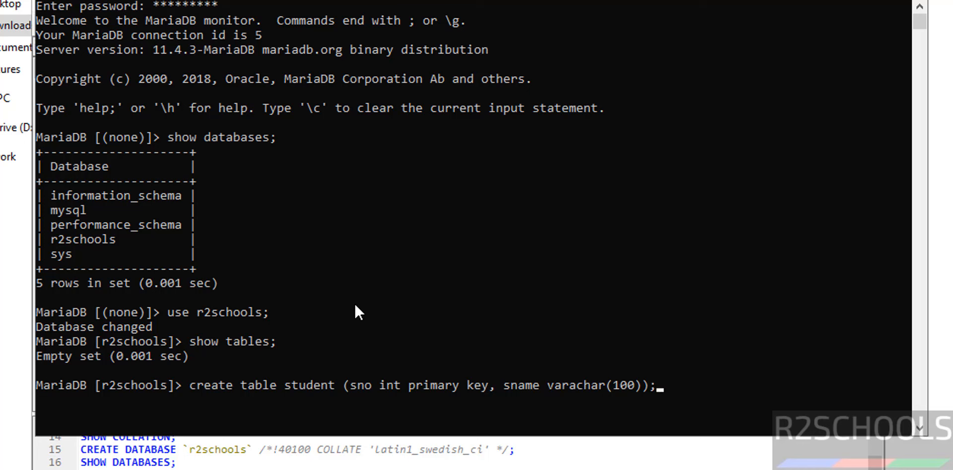
{"action": "key", "text": "Return"}
{"action": "key", "text": "Up"}
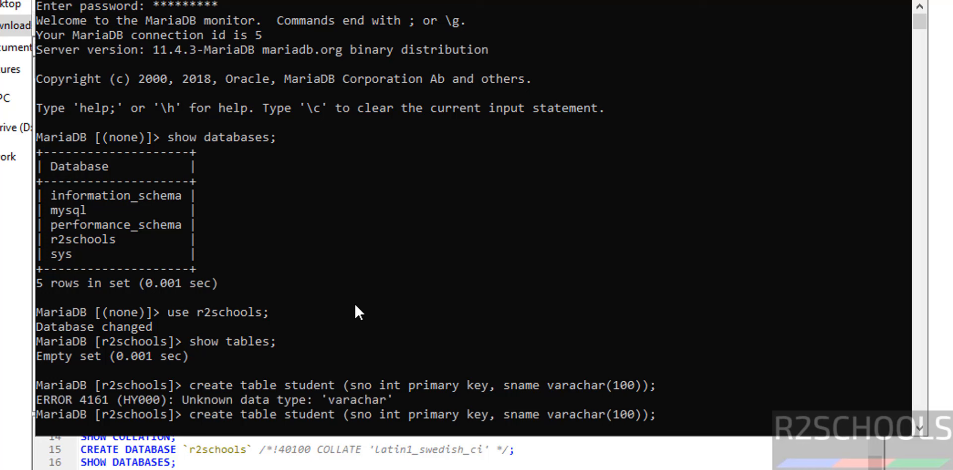
{"action": "key", "text": "Left"}
{"action": "key", "text": "Left"}
{"action": "key", "text": "Left"}
{"action": "key", "text": "Left"}
{"action": "key", "text": "Left"}
{"action": "key", "text": "BackSpace"}
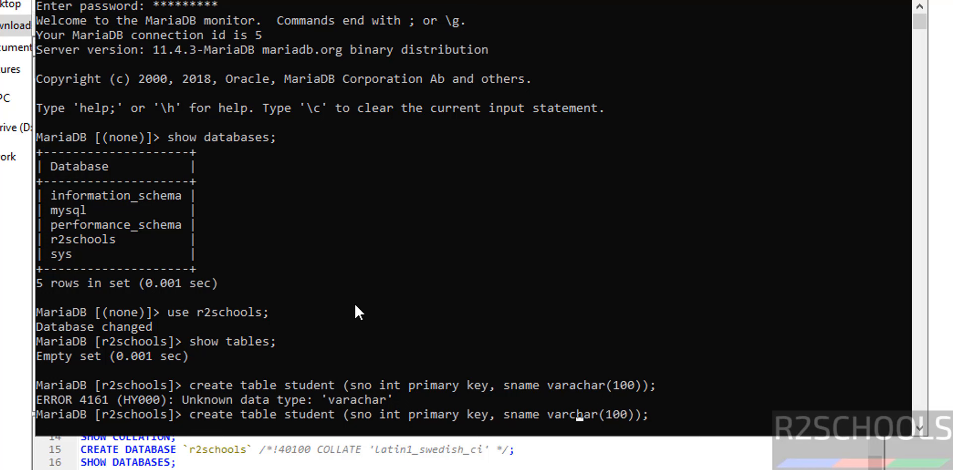
{"action": "key", "text": "Return"}
{"action": "type", "text": "show tables;"}
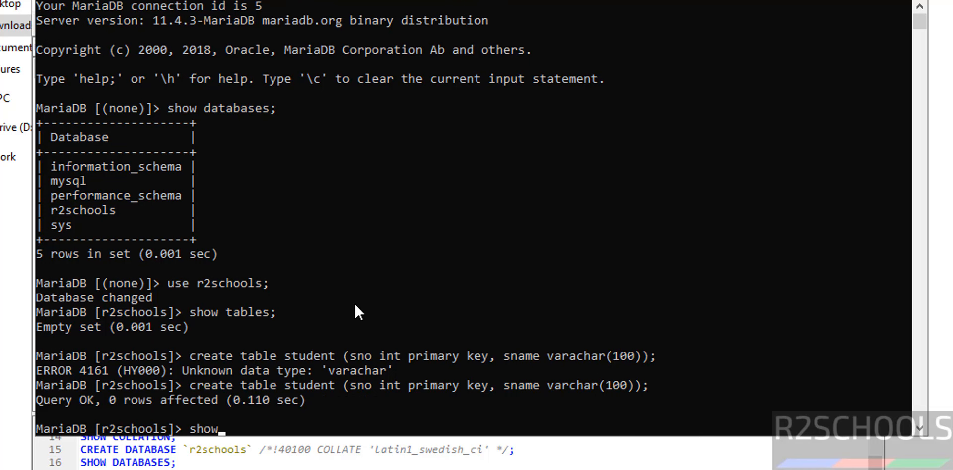
{"action": "key", "text": "Return"}
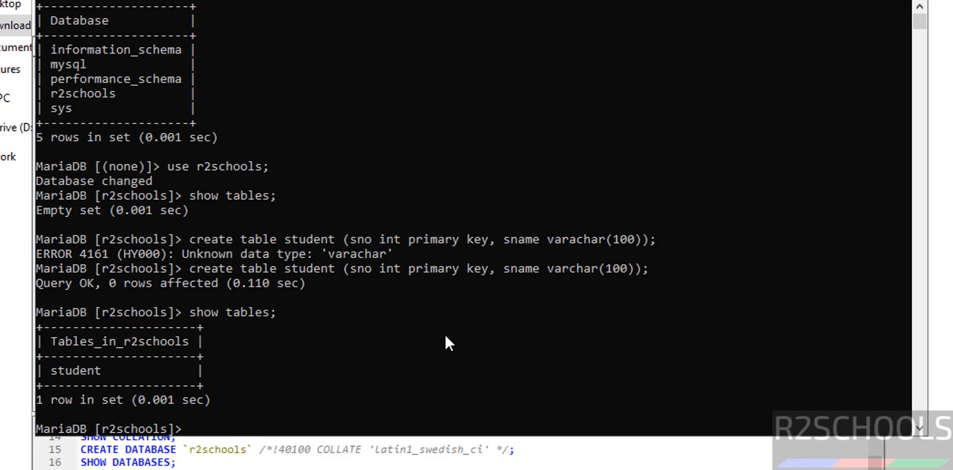
Insert students 100 'Vijaya' and 101 'james' into the student table
{"action": "type", "text": "insert into "}
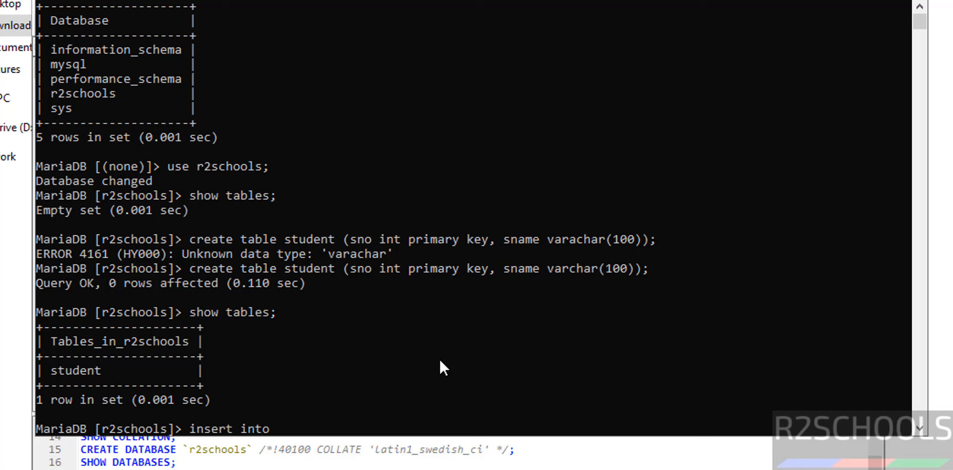
{"action": "type", "text": "student values(10"}
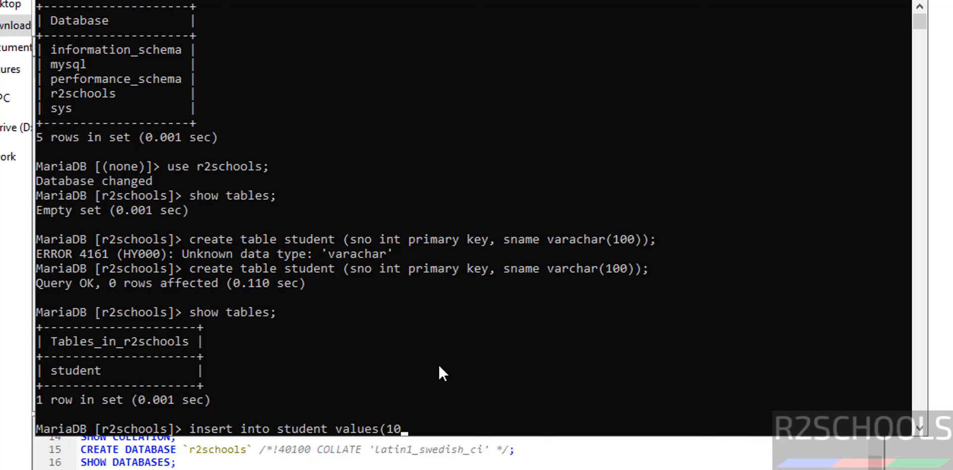
{"action": "type", "text": "0,'Vijaya')"}
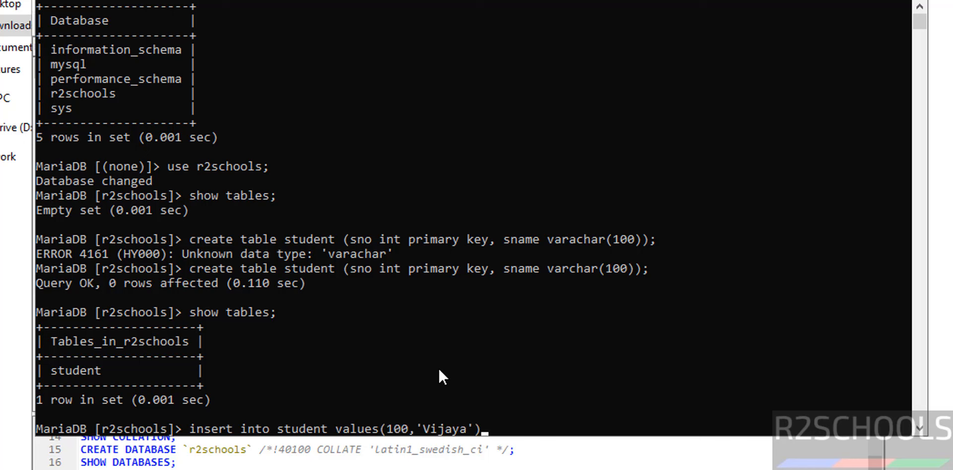
{"action": "type", "text": ";"}
{"action": "key", "text": "Return"}
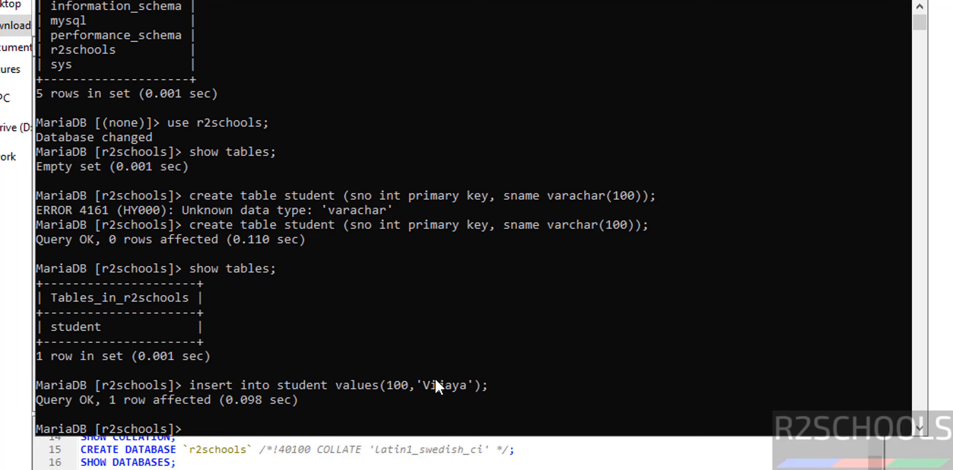
{"action": "key", "text": "Up"}
{"action": "key", "text": "Left"}
{"action": "key", "text": "Left"}
{"action": "key", "text": "Left"}
{"action": "key", "text": "Left"}
{"action": "key", "text": "Left"}
{"action": "key", "text": "Left"}
{"action": "key", "text": "Left"}
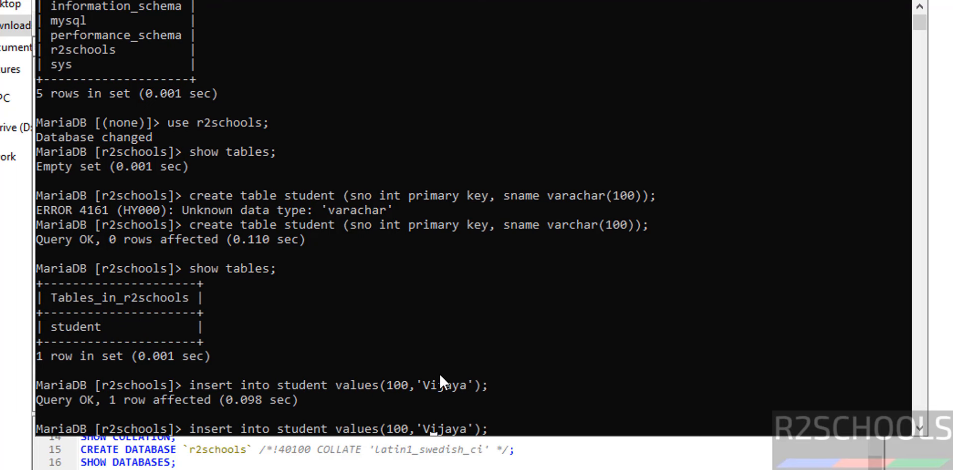
{"action": "key", "text": "Left"}
{"action": "key", "text": "Left"}
{"action": "key", "text": "Left"}
{"action": "key", "text": "Left"}
{"action": "key", "text": "BackSpace"}
{"action": "type", "text": "1"}
{"action": "key", "text": "Right"}
{"action": "key", "text": "Right"}
{"action": "key", "text": "Right"}
{"action": "key", "text": "Right"}
{"action": "key", "text": "BackSpace"}
{"action": "key", "text": "BackSpace"}
{"action": "key", "text": "BackSpace"}
{"action": "key", "text": "BackSpace"}
{"action": "key", "text": "BackSpace"}
{"action": "key", "text": "Delete"}
{"action": "type", "text": "james"}
{"action": "key", "text": "Return"}
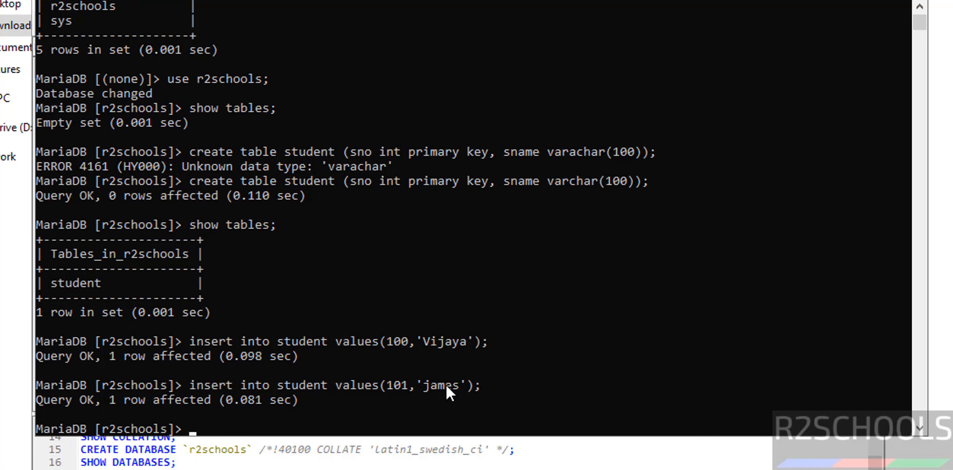
Add 102 'David' after the duplicate 101 insert fails, then run select * from student
{"action": "key", "text": "Up"}
{"action": "key", "text": "Left"}
{"action": "key", "text": "Left"}
{"action": "key", "text": "Left"}
{"action": "key", "text": "Left"}
{"action": "key", "text": "Left"}
{"action": "key", "text": "Left"}
{"action": "key", "text": "Left"}
{"action": "key", "text": "Left"}
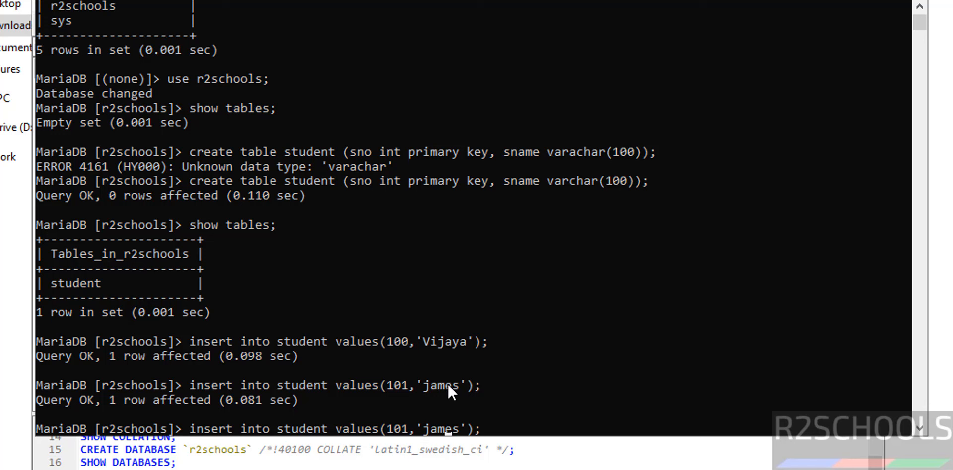
{"action": "key", "text": "Right"}
{"action": "key", "text": "Right"}
{"action": "key", "text": "Right"}
{"action": "key", "text": "Right"}
{"action": "key", "text": "Right"}
{"action": "key", "text": "BackSpace"}
{"action": "key", "text": "BackSpace"}
{"action": "key", "text": "BackSpace"}
{"action": "key", "text": "BackSpace"}
{"action": "key", "text": "BackSpace"}
{"action": "type", "text": "David"}
{"action": "key", "text": "Return"}
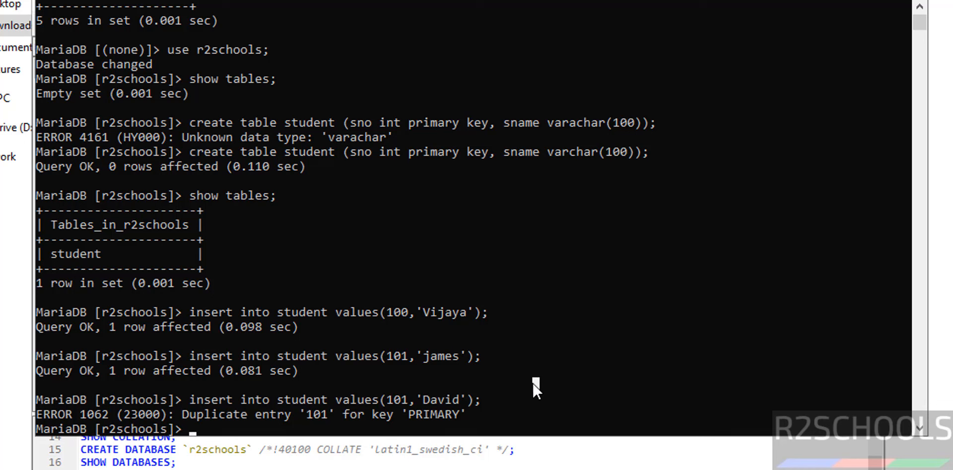
{"action": "key", "text": "Up"}
{"action": "key", "text": "Left"}
{"action": "key", "text": "Left"}
{"action": "key", "text": "Left"}
{"action": "key", "text": "Left"}
{"action": "key", "text": "Left"}
{"action": "key", "text": "Left"}
{"action": "key", "text": "Left"}
{"action": "key", "text": "Left"}
{"action": "key", "text": "Left"}
{"action": "key", "text": "Left"}
{"action": "key", "text": "Left"}
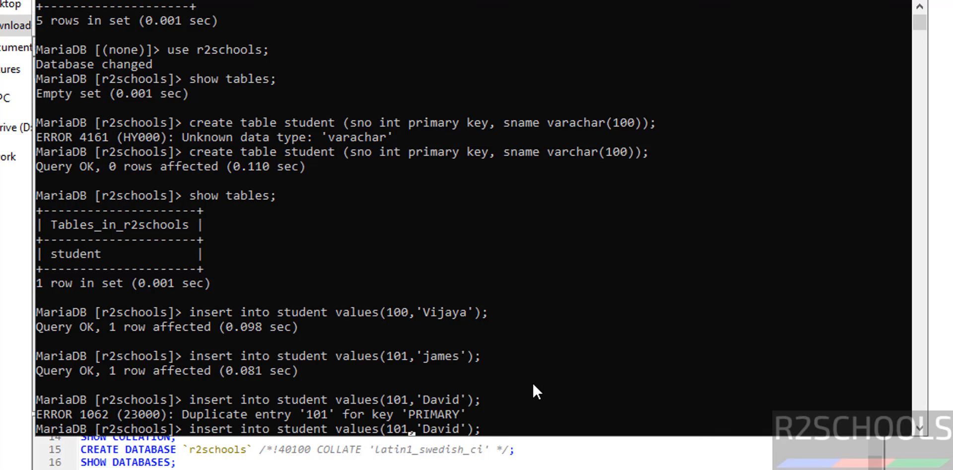
{"action": "key", "text": "Delete"}
{"action": "type", "text": "2"}
{"action": "key", "text": "Return"}
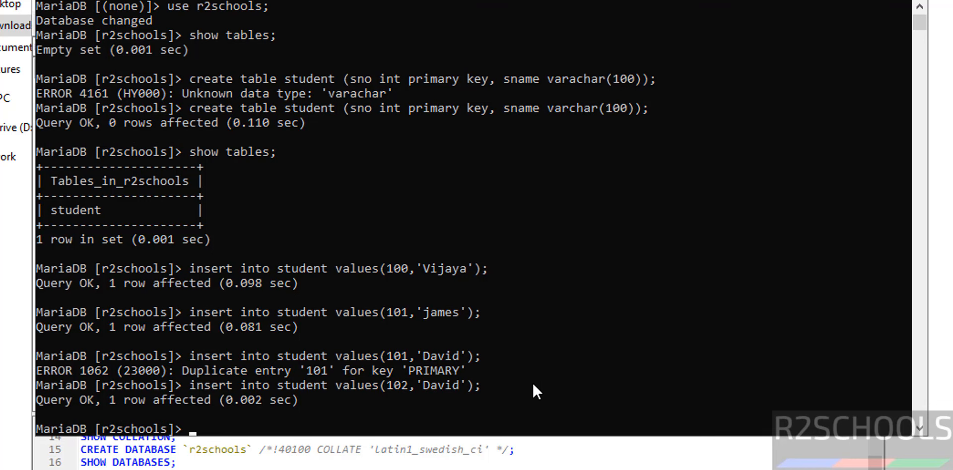
{"action": "type", "text": "select * from student;"}
{"action": "key", "text": "Return"}
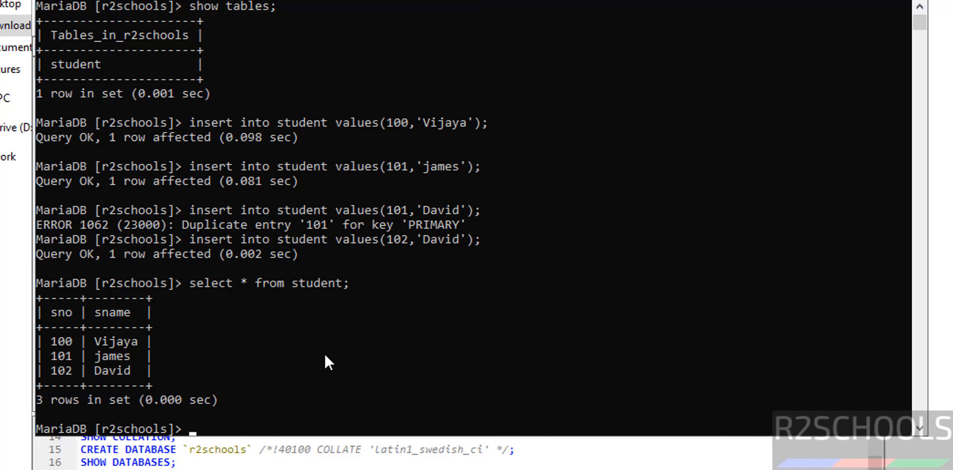
Run 'select sno, sname from student;' to list both columns
{"action": "type", "text": "selectsna"}
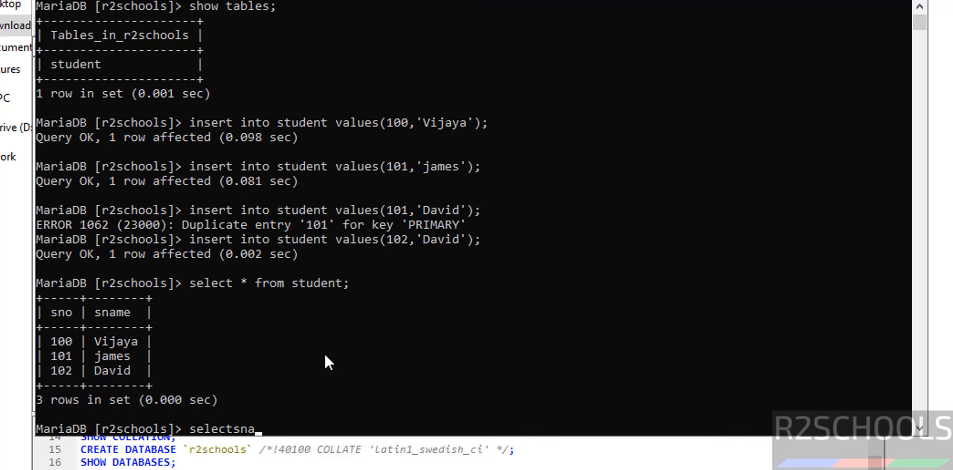
{"action": "key", "text": "BackSpace"}
{"action": "key", "text": "BackSpace"}
{"action": "key", "text": "BackSpace"}
{"action": "type", "text": "sna"}
{"action": "key", "text": "BackSpace"}
{"action": "type", "text": "o, sname form"}
{"action": "key", "text": "BackSpace"}
{"action": "key", "text": "BackSpace"}
{"action": "key", "text": "BackSpace"}
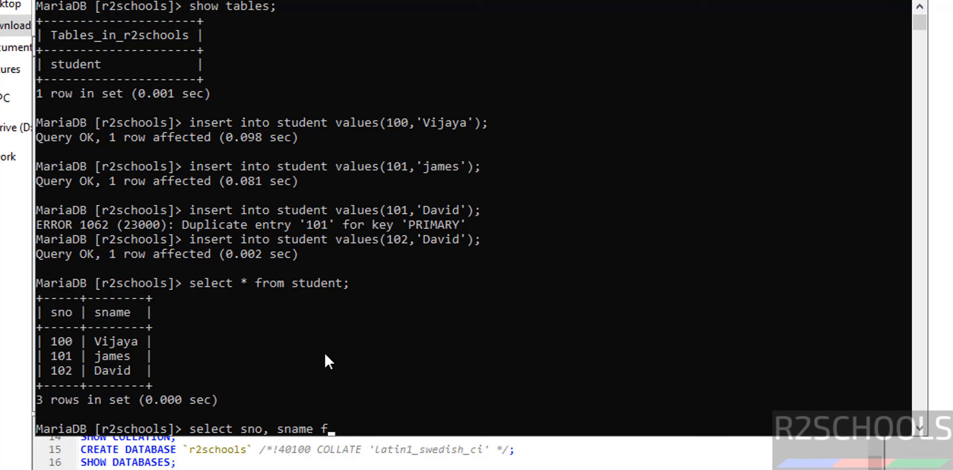
{"action": "type", "text": "rom student"}
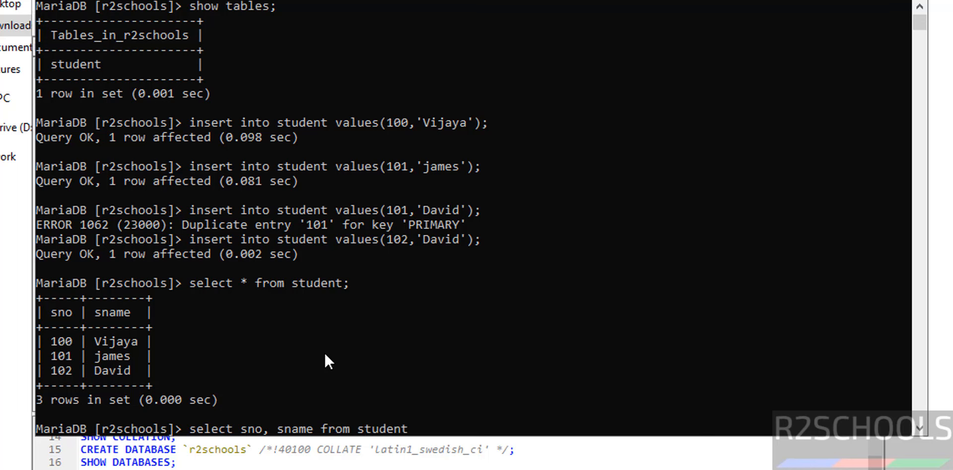
{"action": "type", "text": ";"}
{"action": "key", "text": "Return"}
Run 'select sname from student;' to list only the student names
{"action": "type", "text": "select"}
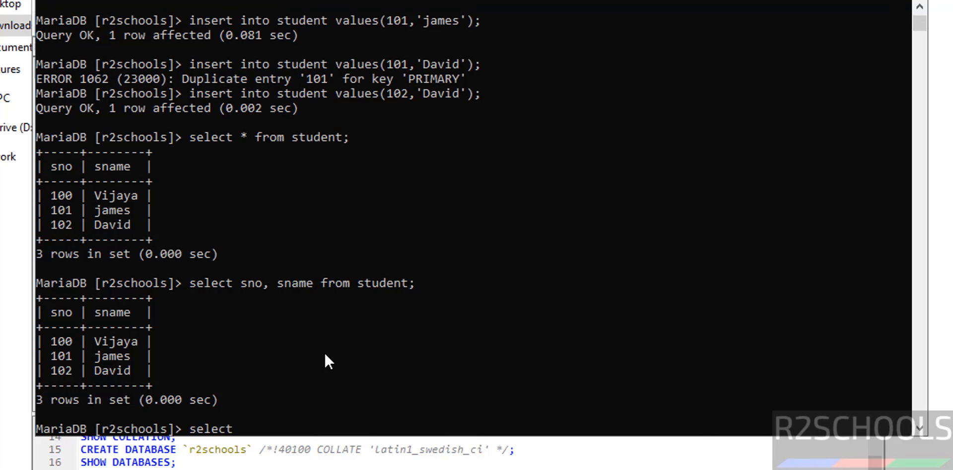
{"action": "type", "text": " sname from "}
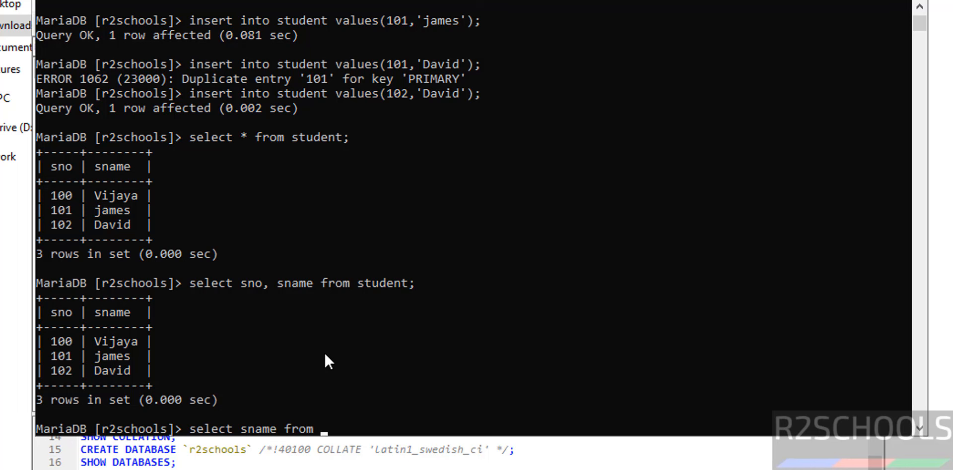
{"action": "type", "text": "studentl"}
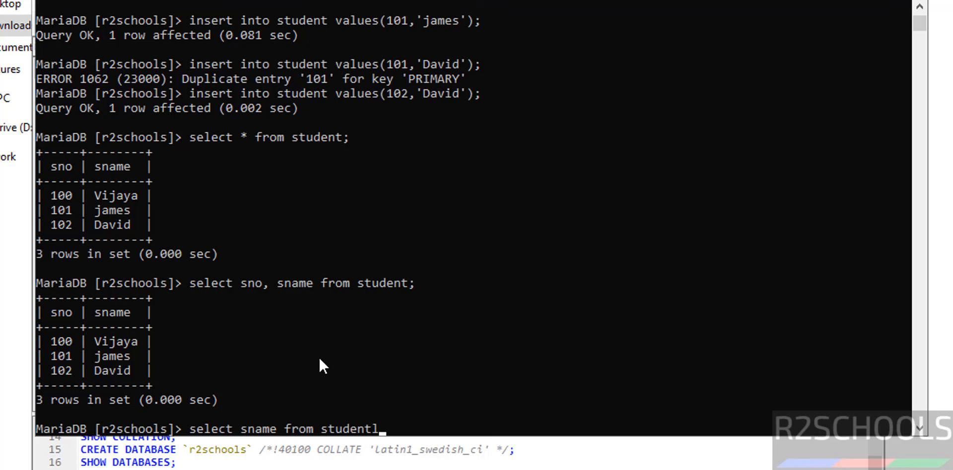
{"action": "key", "text": "BackSpace"}
{"action": "type", "text": ";"}
{"action": "key", "text": "Return"}
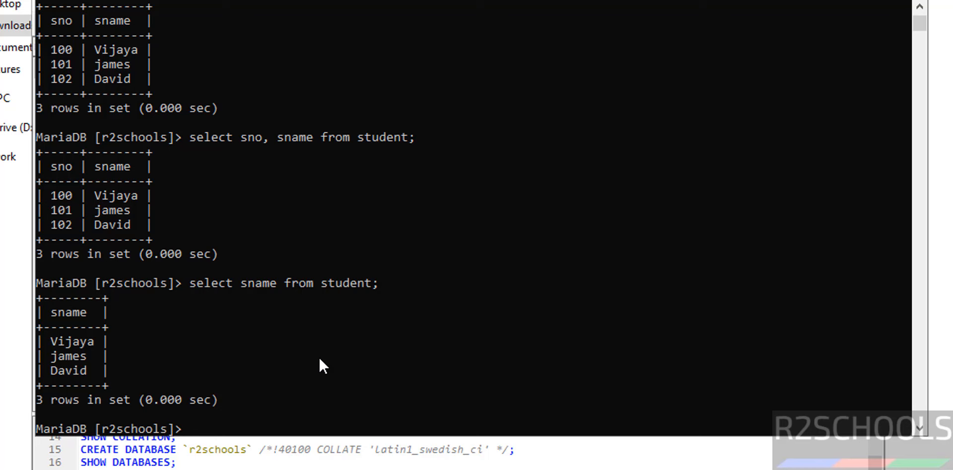
Expand r2schools in HeidiSQL to see the 16.0 KiB student table, then return to the console
{"action": "left_click", "coordinate": [739, 457]}
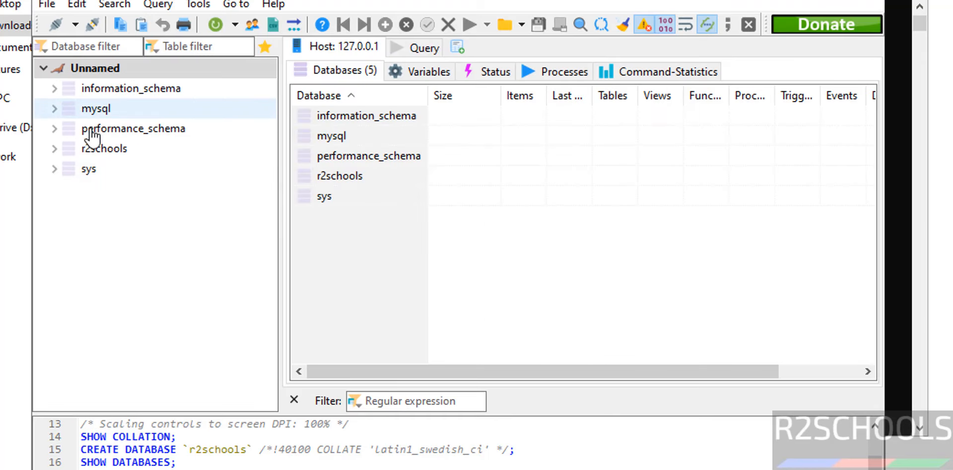
{"action": "left_click", "coordinate": [54, 149]}
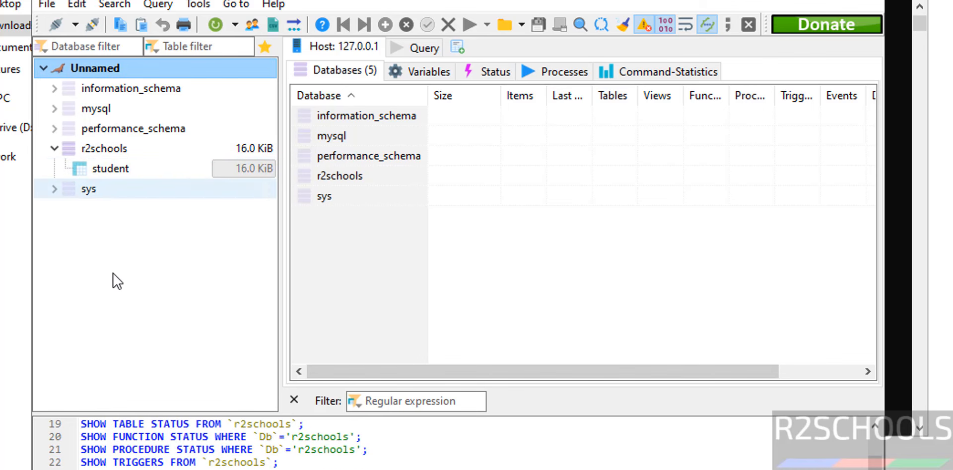
{"action": "key", "text": "alt+Tab"}
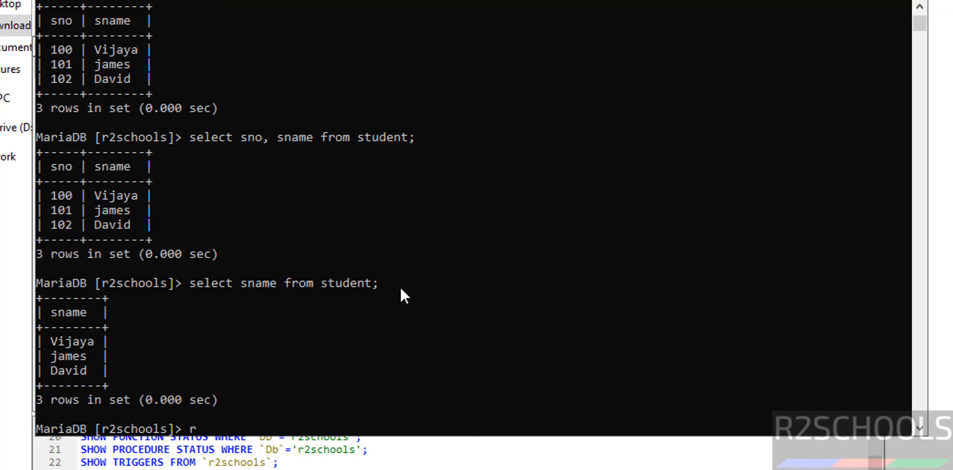
Create a new database with 'create database test;'
{"action": "type", "text": "r"}
{"action": "key", "text": "BackSpace"}
{"action": "type", "text": "create data"}
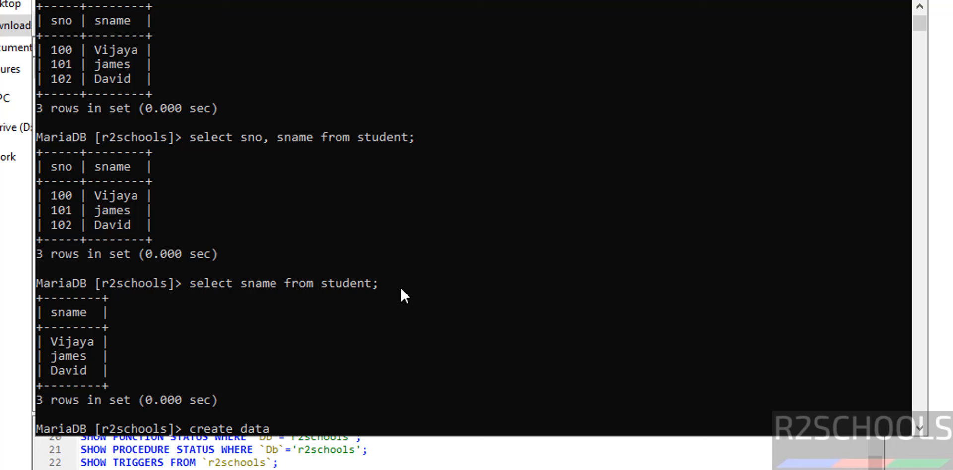
{"action": "type", "text": "base test;"}
{"action": "key", "text": "Return"}
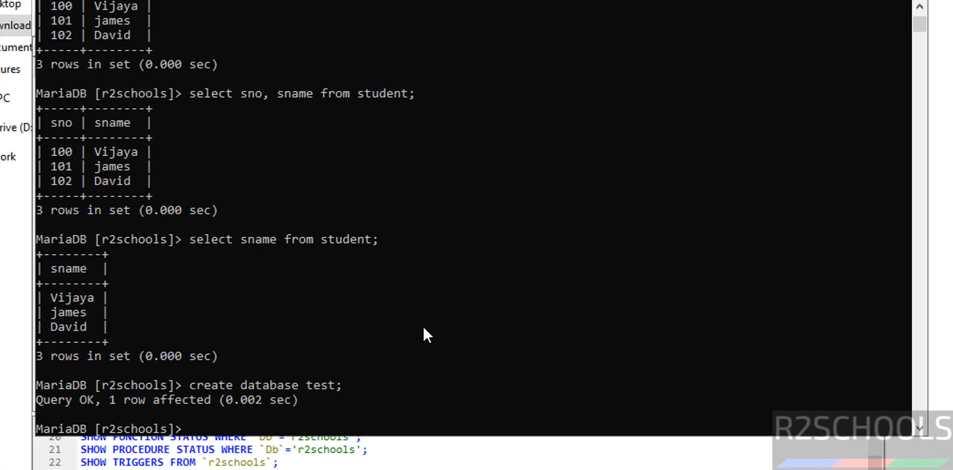
Run 'show databases;' to confirm test is listed among six databases
{"action": "type", "text": "show dataabases;"}
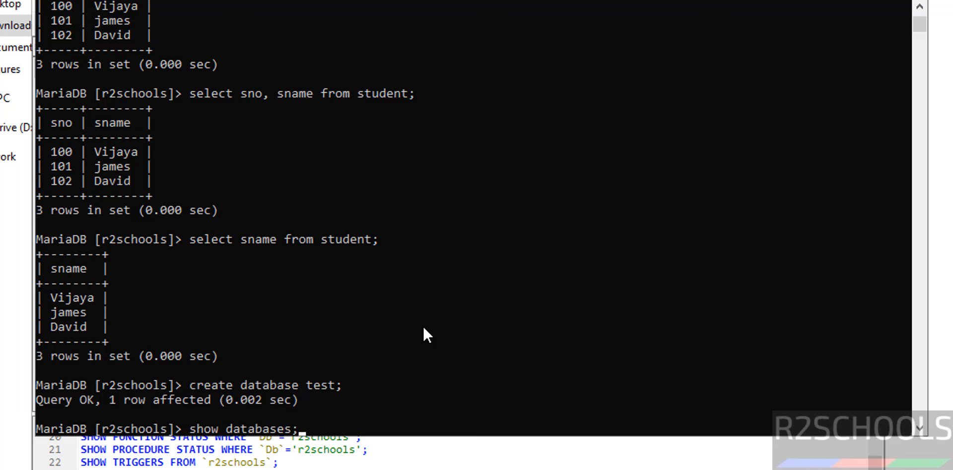
{"action": "key", "text": "Return"}
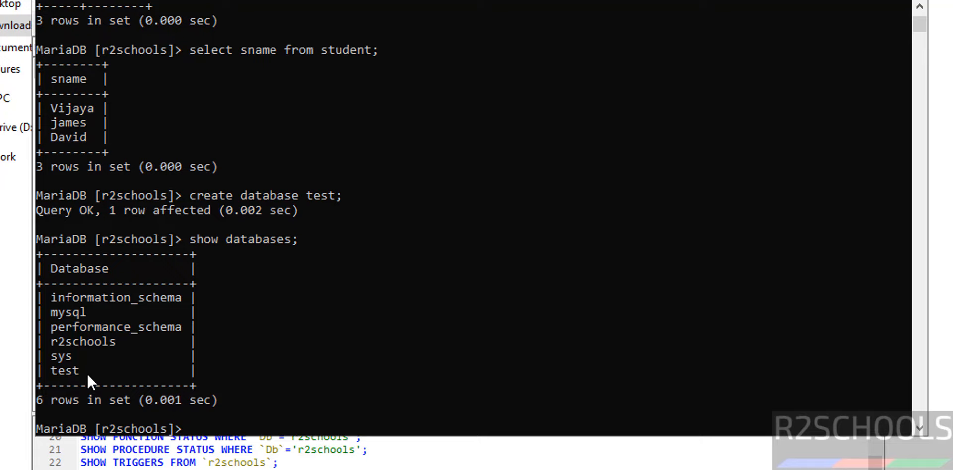
{"action": "key", "text": "alt+Tab"}
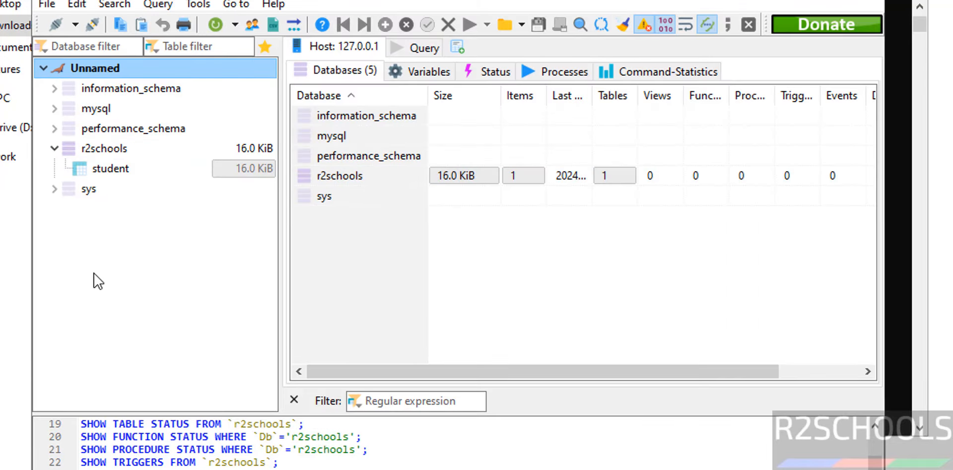
Refresh HeidiSQL's database tree so test appears alongside r2schools
{"action": "right_click", "coordinate": [95, 277]}
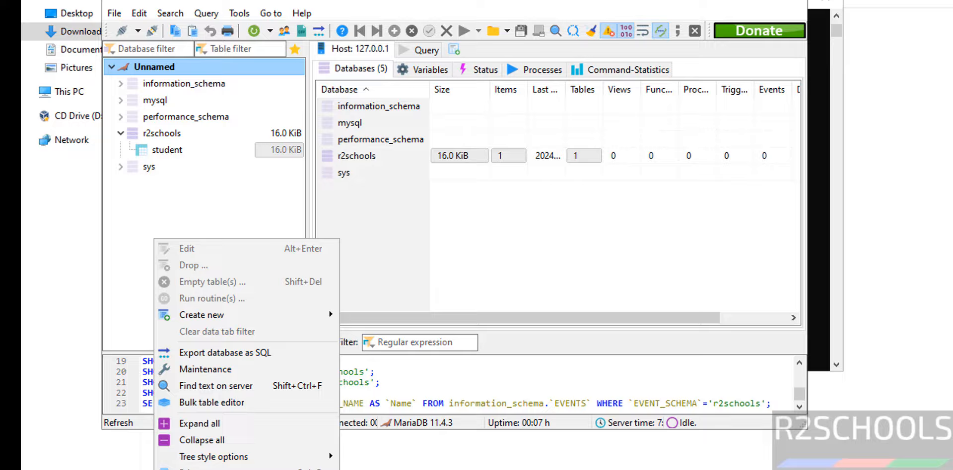
{"action": "left_click", "coordinate": [184, 469]}
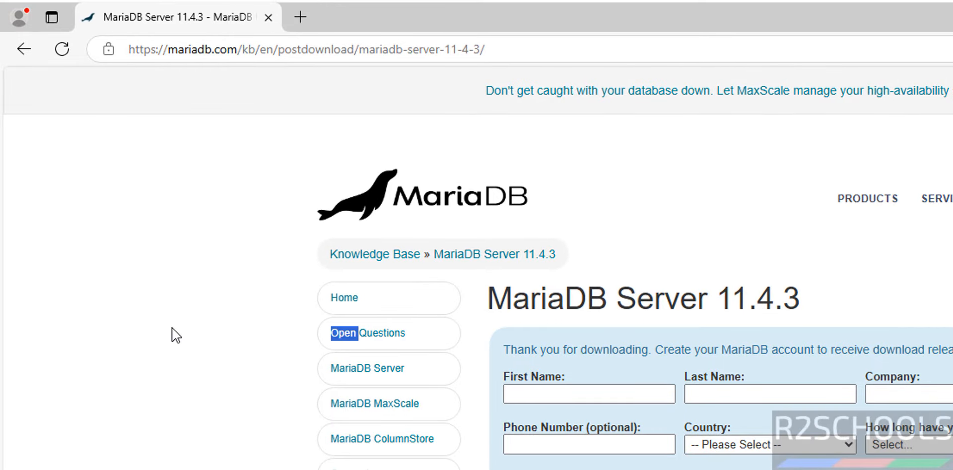
Go to mysql.com in a new tab and open its Downloads page
{"action": "key", "text": "ctrl+t"}
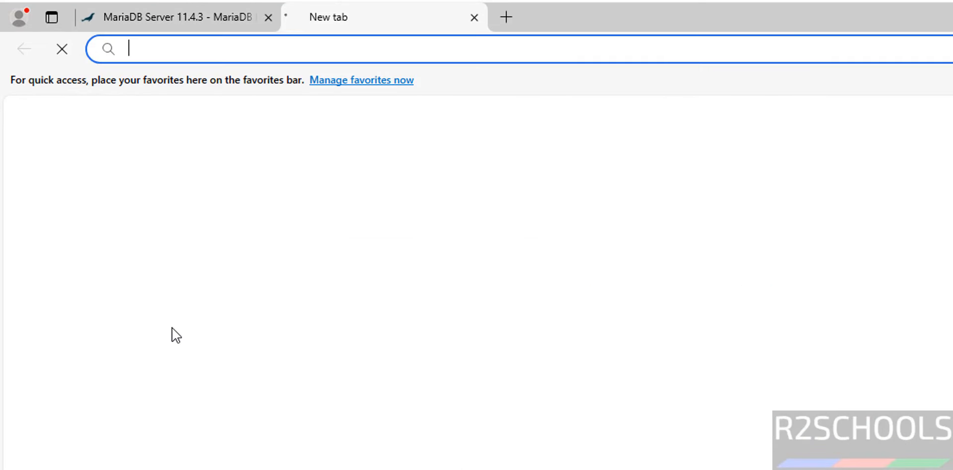
{"action": "type", "text": "musql"}
{"action": "key", "text": "BackSpace"}
{"action": "key", "text": "BackSpace"}
{"action": "key", "text": "BackSpace"}
{"action": "key", "text": "BackSpace"}
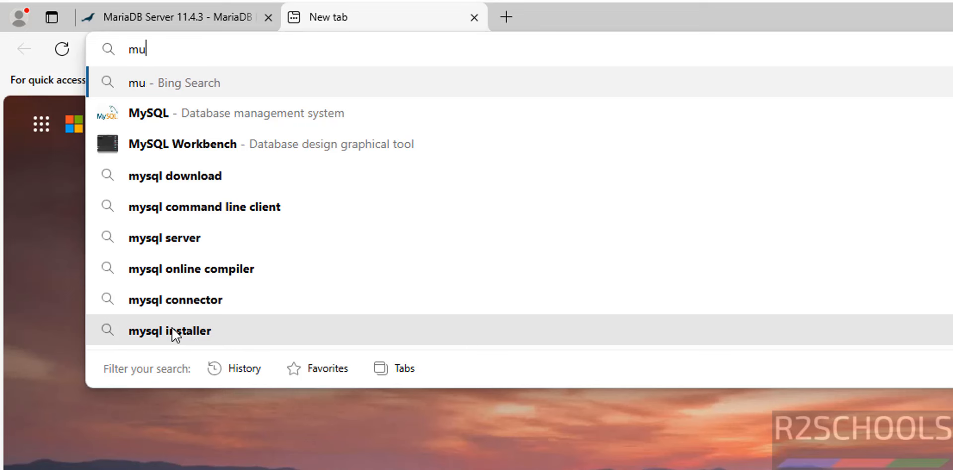
{"action": "type", "text": "ysql.com"}
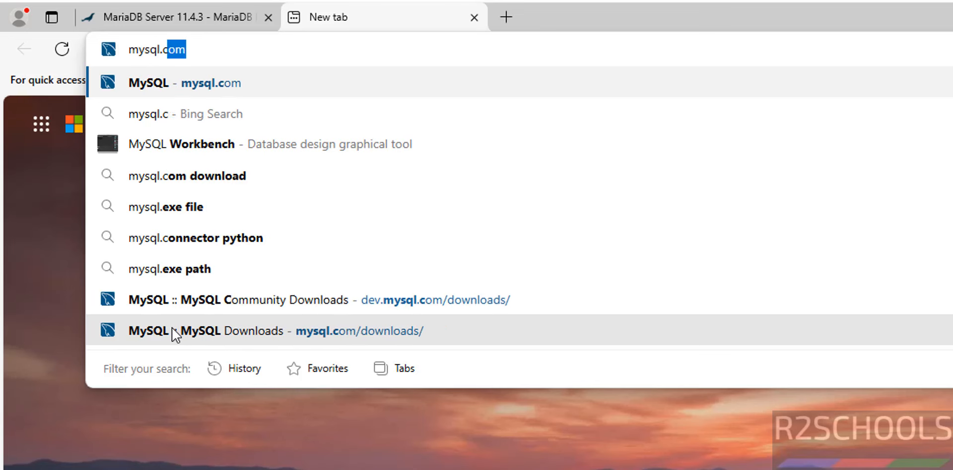
{"action": "key", "text": "Return"}
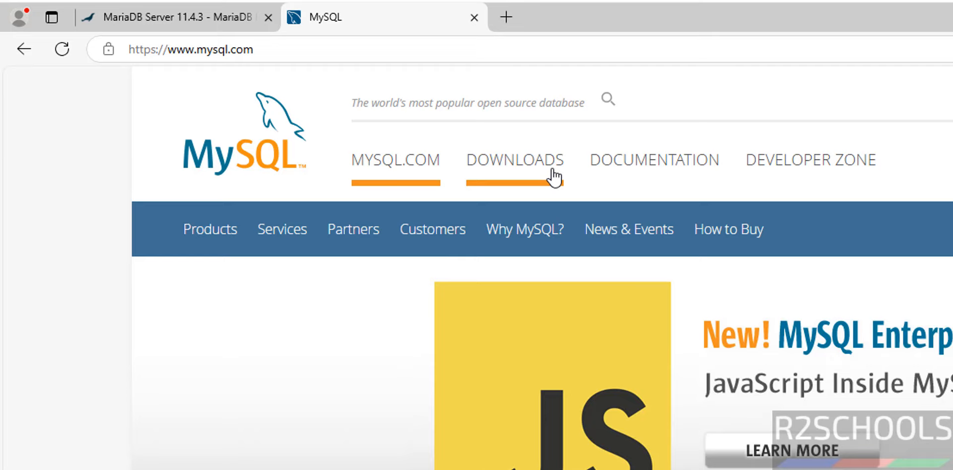
{"action": "left_click", "coordinate": [554, 176]}
{"action": "scroll", "coordinate": [533, 263], "scroll_direction": "down", "scroll_amount": 4}
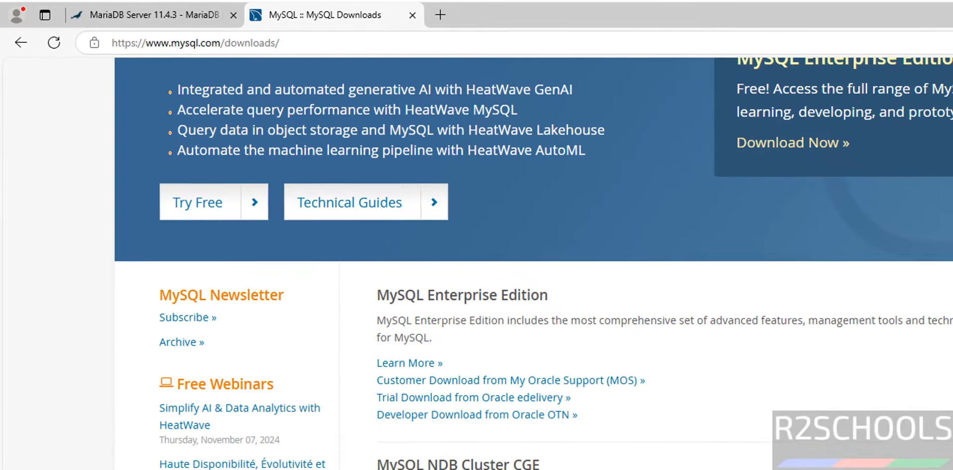
{"action": "scroll", "coordinate": [533, 263], "scroll_direction": "down", "scroll_amount": 3}
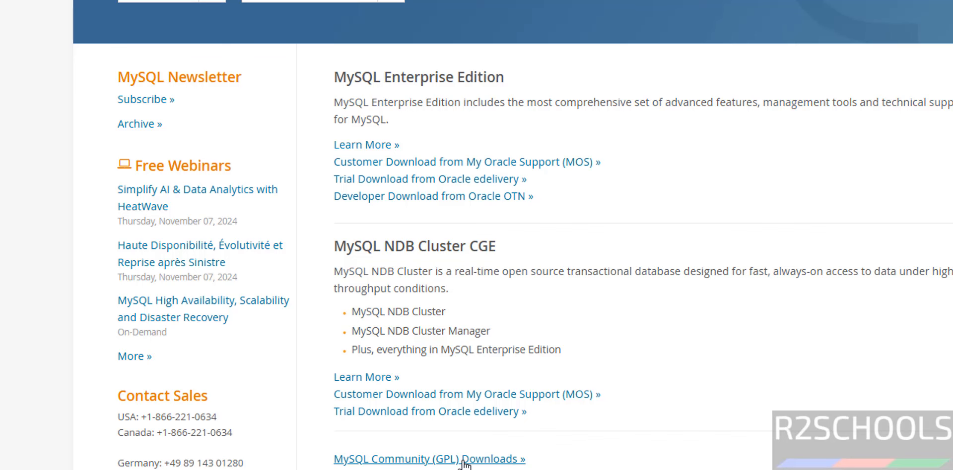
Download the MySQL Workbench 8.0.40 64-bit Windows MSI from Community Downloads, skipping sign-in
{"action": "left_click", "coordinate": [464, 460]}
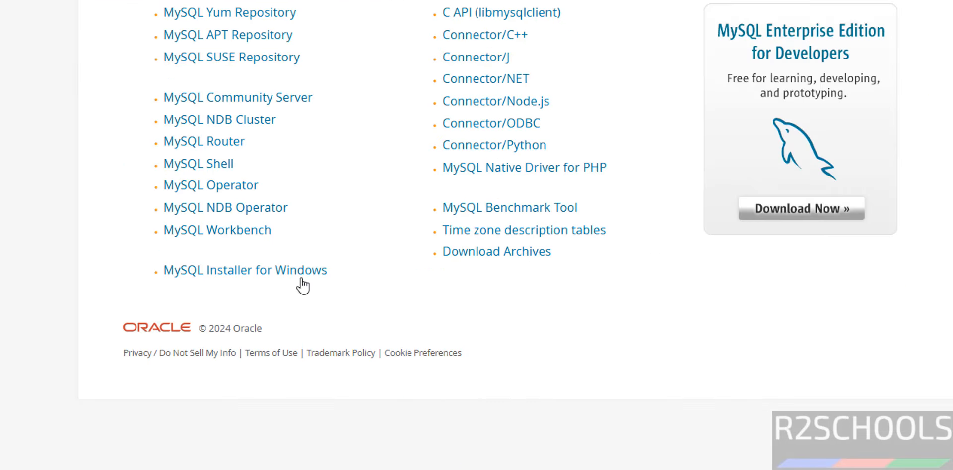
{"action": "left_click", "coordinate": [242, 230]}
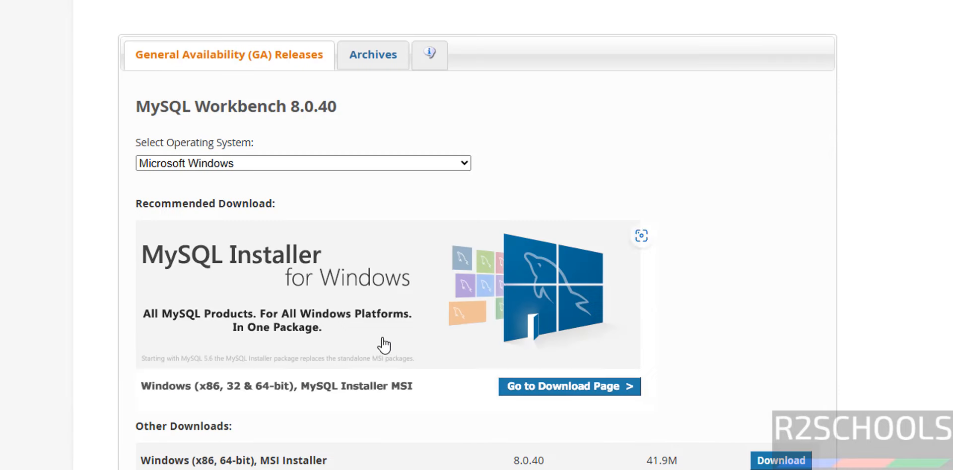
{"action": "left_click", "coordinate": [792, 465]}
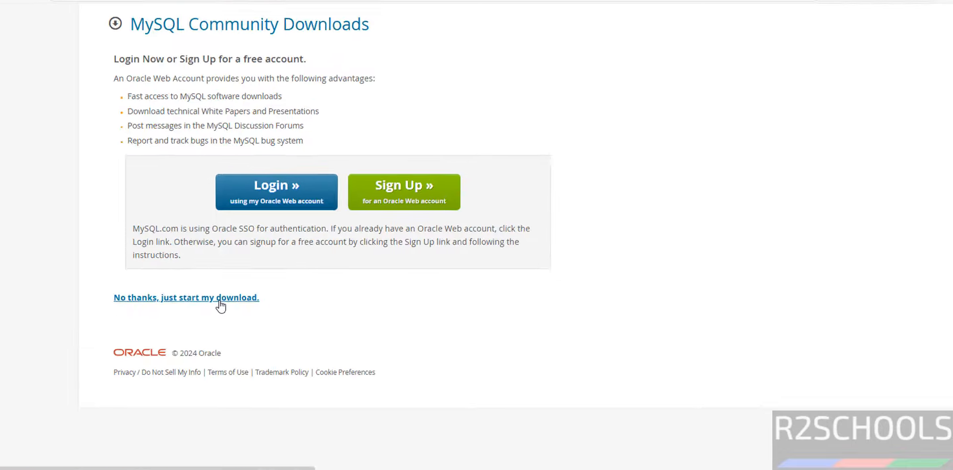
{"action": "left_click", "coordinate": [258, 311]}
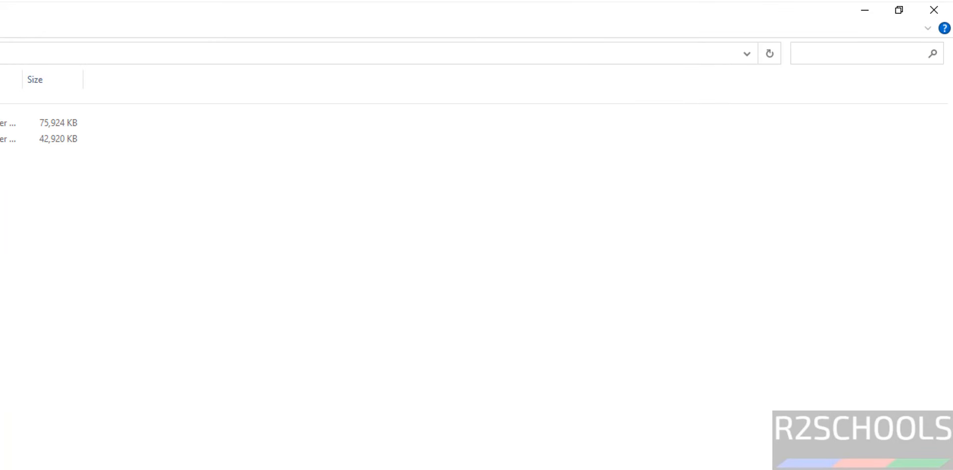
Run the Workbench MSI and do a Complete install into C:\Program Files\MySQL\MySQL Workbench 8.0 CE\
{"action": "double_click", "coordinate": [268, 141]}
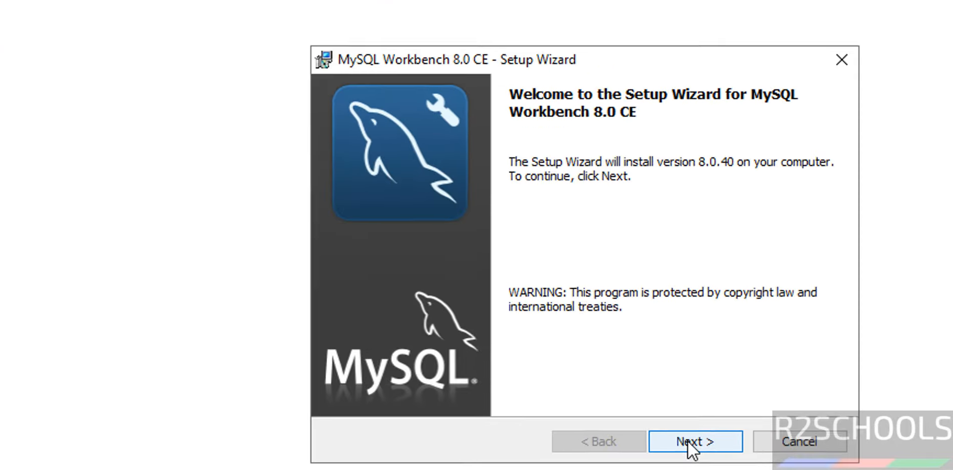
{"action": "left_click", "coordinate": [682, 444]}
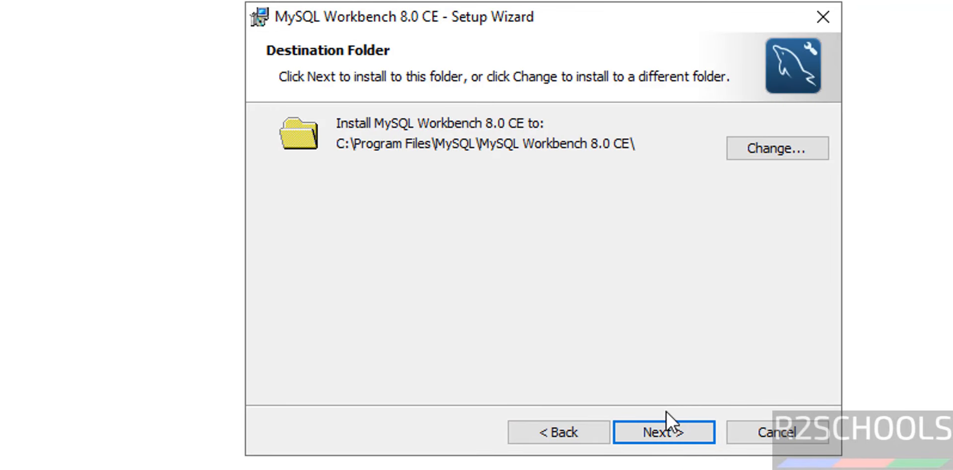
{"action": "left_click", "coordinate": [658, 422]}
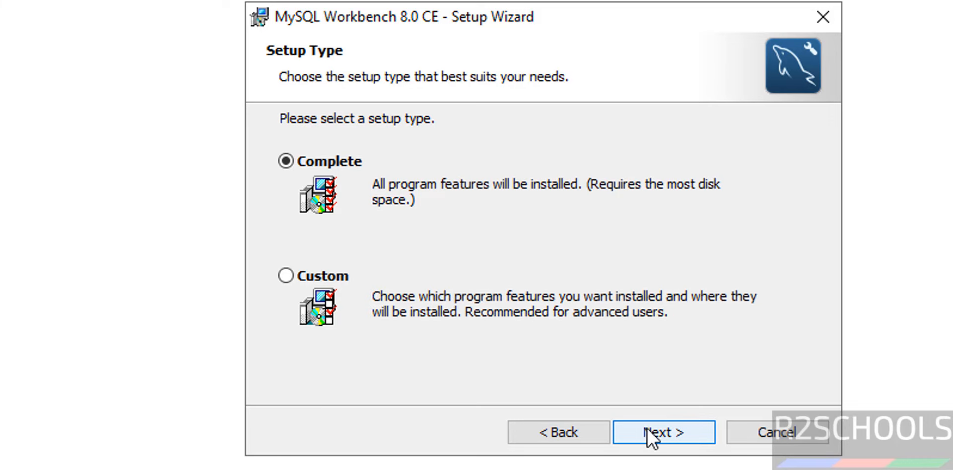
{"action": "left_click", "coordinate": [651, 433]}
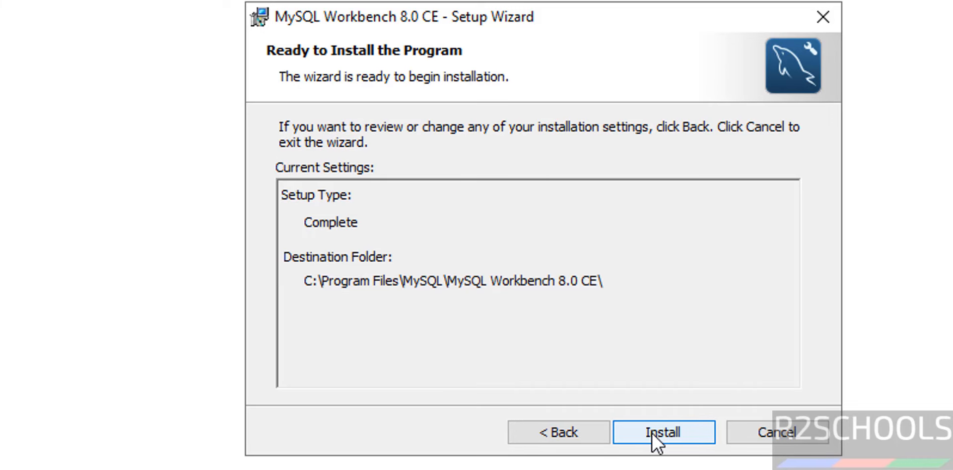
{"action": "left_click", "coordinate": [651, 433]}
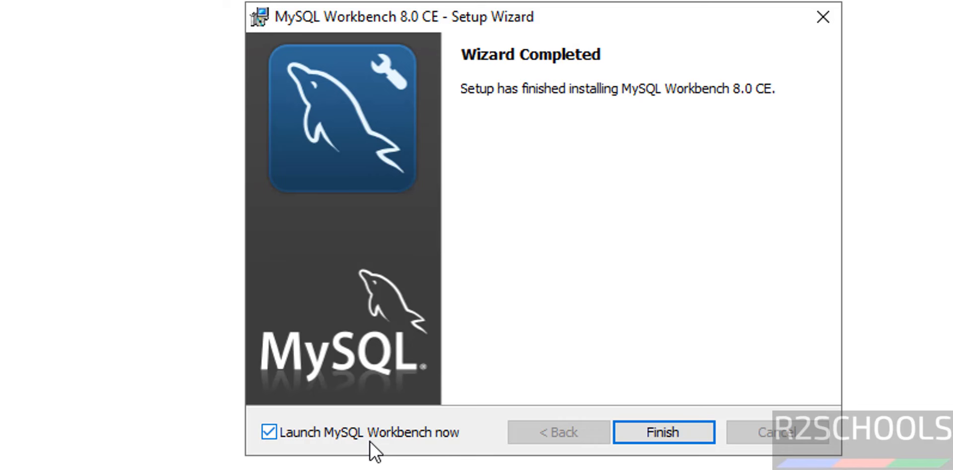
Finish setup to launch Workbench, abandon a new connection setup, and close Workbench
{"action": "left_click", "coordinate": [668, 427]}
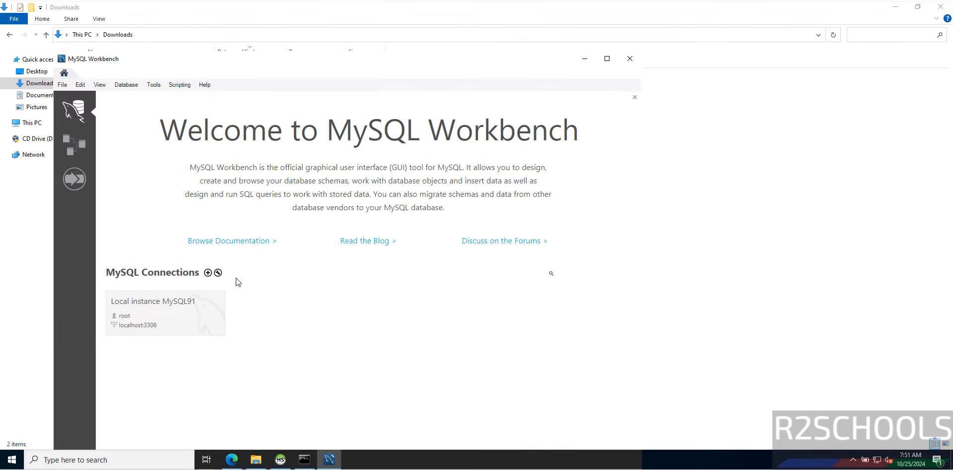
{"action": "left_click", "coordinate": [207, 274]}
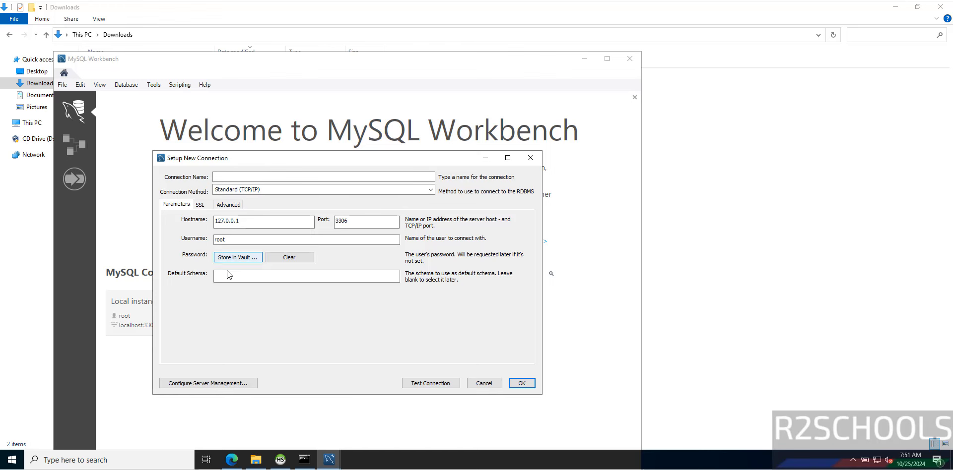
{"action": "left_click", "coordinate": [484, 383]}
{"action": "left_click", "coordinate": [628, 60]}
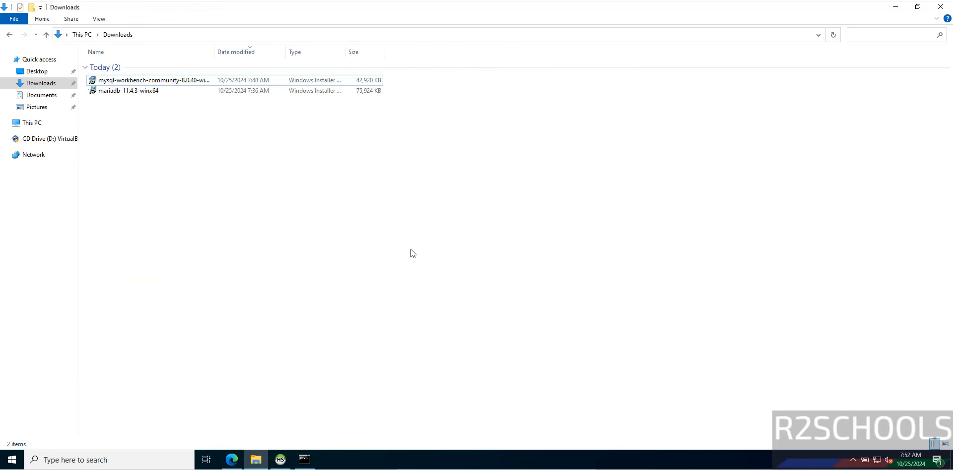
Open services.msc and confirm the MariaDB service is Running with Automatic startup
{"action": "key", "text": "super+r"}
{"action": "type", "text": "servic"}
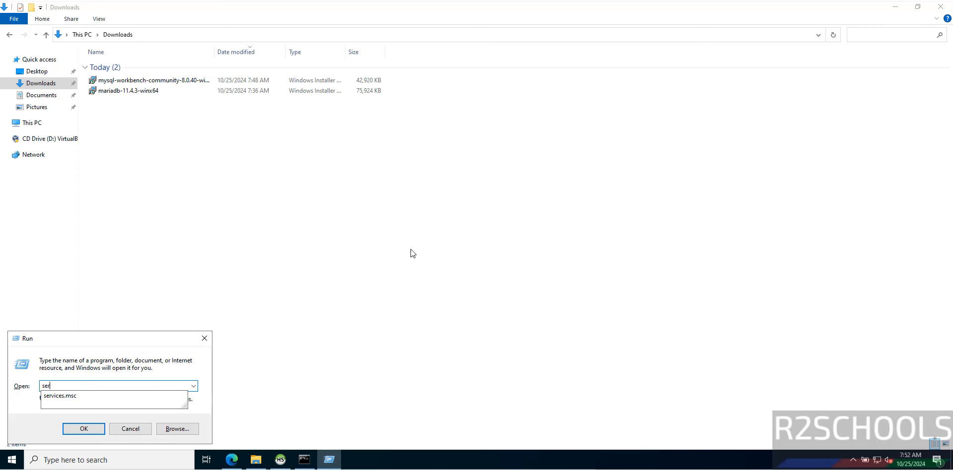
{"action": "type", "text": "es.msc"}
{"action": "key", "text": "Return"}
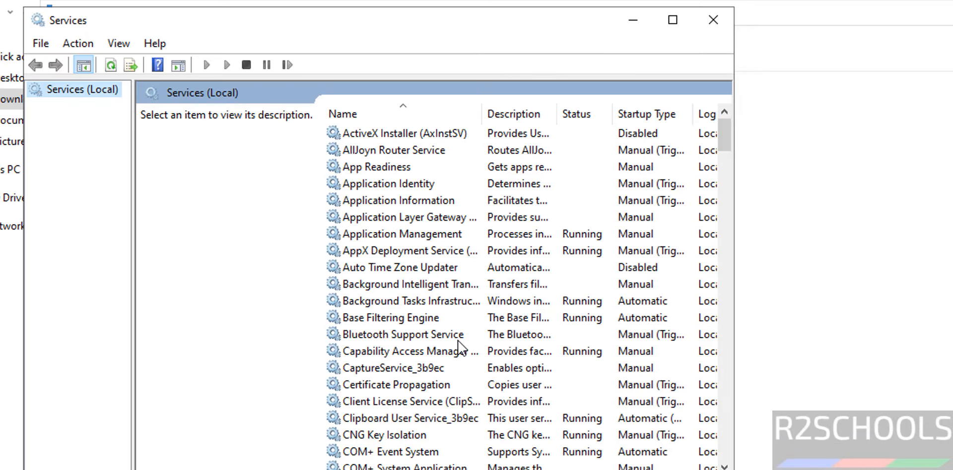
{"action": "left_click", "coordinate": [457, 339]}
{"action": "key", "text": "m"}
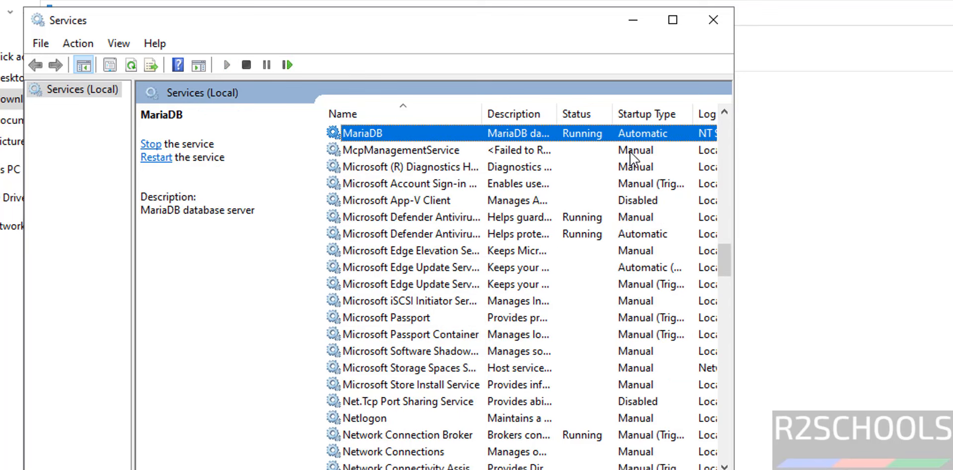
{"action": "right_click", "coordinate": [375, 139]}
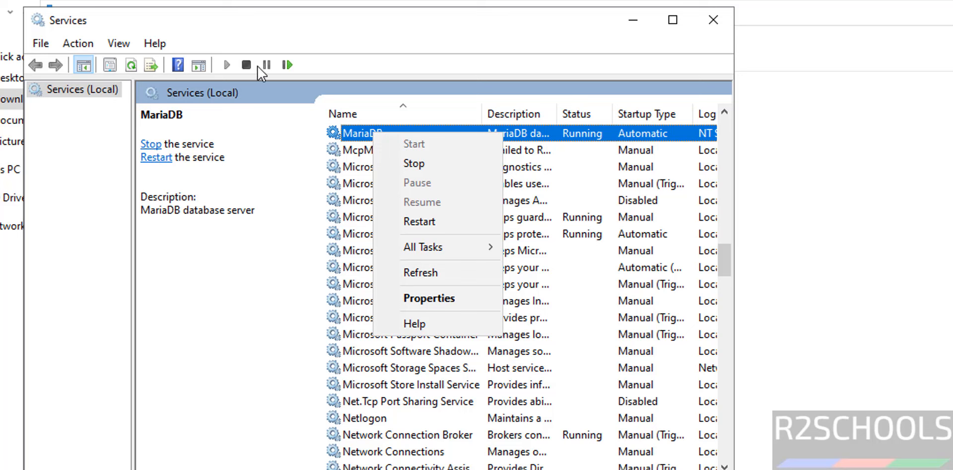
{"action": "left_click", "coordinate": [380, 420]}
Delete both installer files from the Downloads folder
{"action": "left_click", "coordinate": [935, 347]}
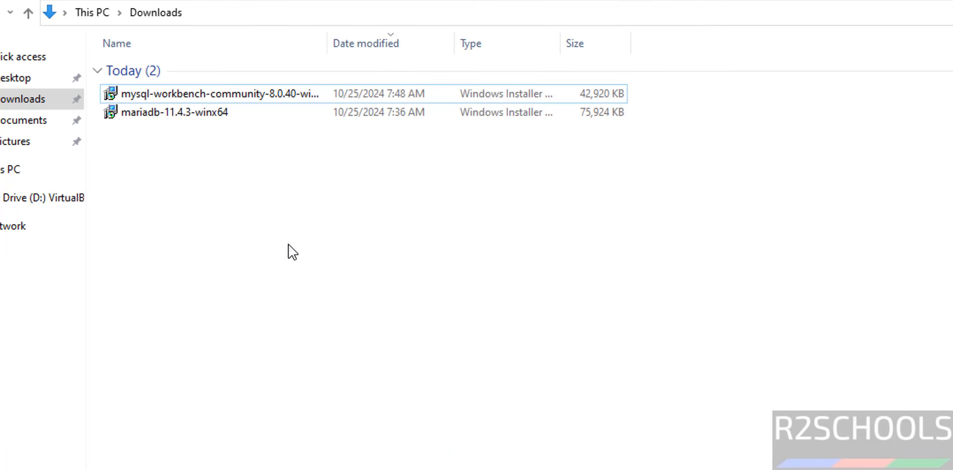
{"action": "left_click_drag", "start_coordinate": [288, 244], "coordinate": [159, 75]}
{"action": "key", "text": "Delete"}
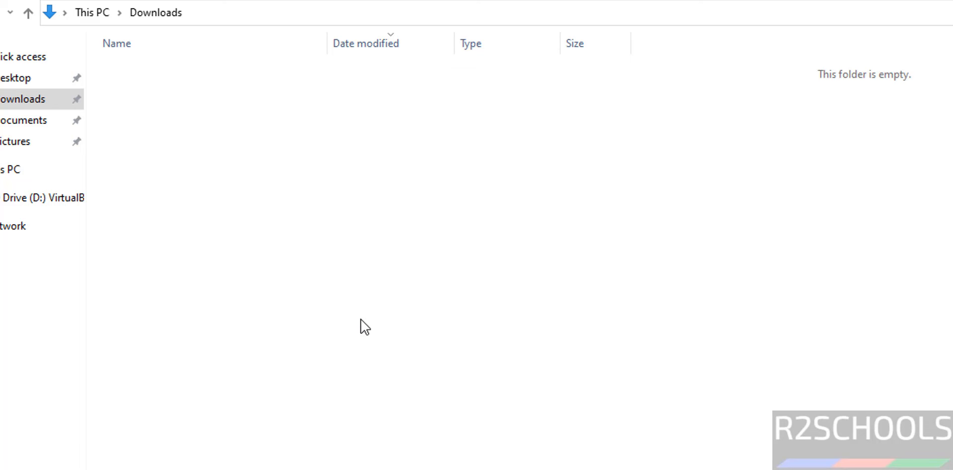